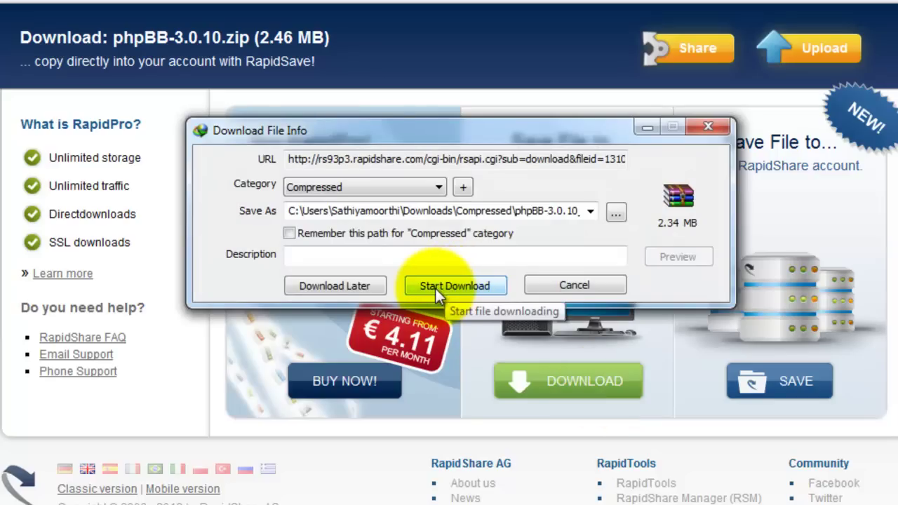
Step: Start the IDM download of phpBB-3.0.10.zip from RapidShare into the Compressed folder
click(435, 289)
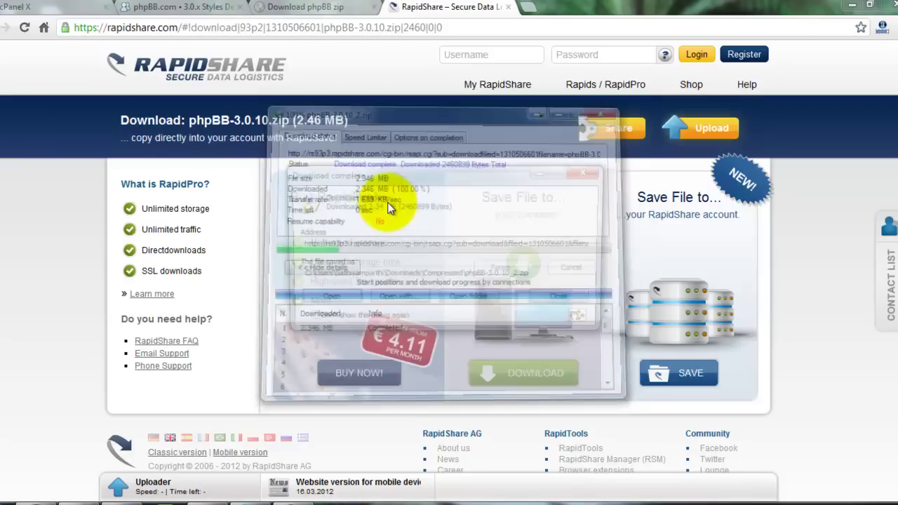
Step: Dismiss IDM's Download complete window for phpBB-3.0.10.zip
click(588, 172)
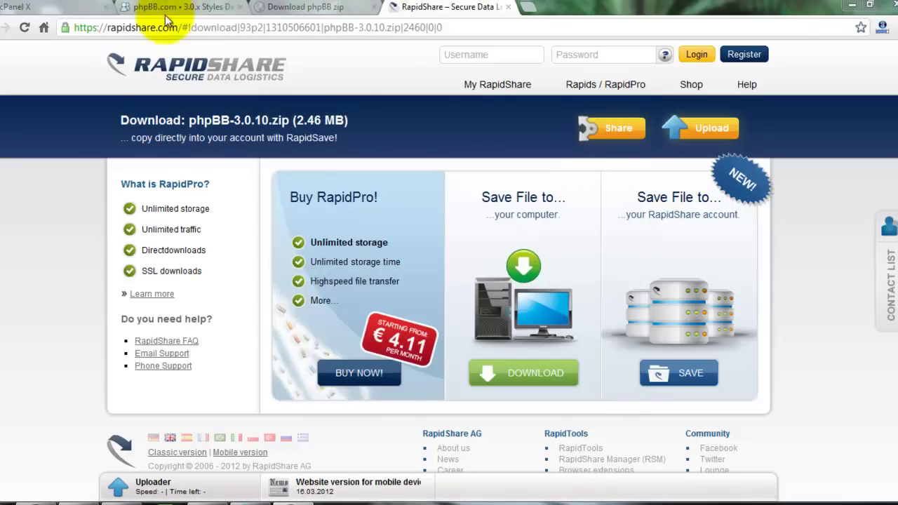
Step: From the cPanel X tab's Files section, open File Manager listing public_html
click(56, 7)
scroll(371, 158, down, 2)
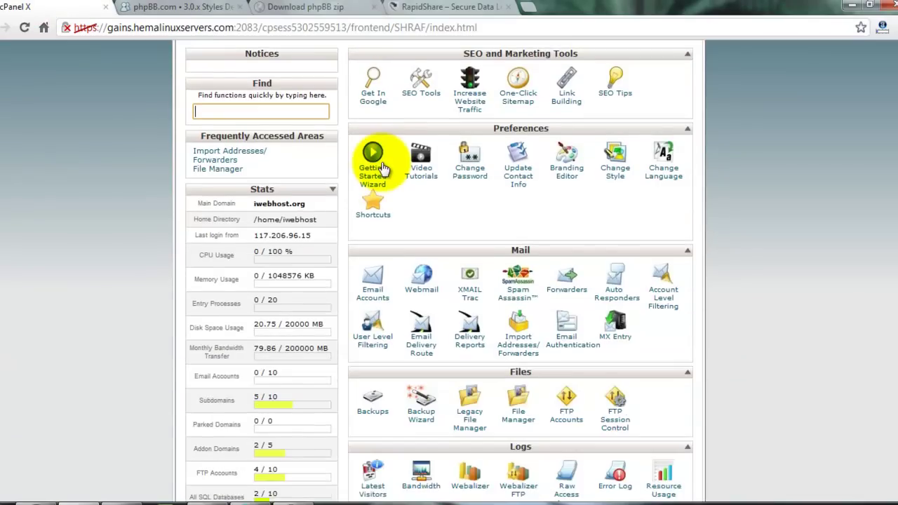
scroll(383, 168, down, 2)
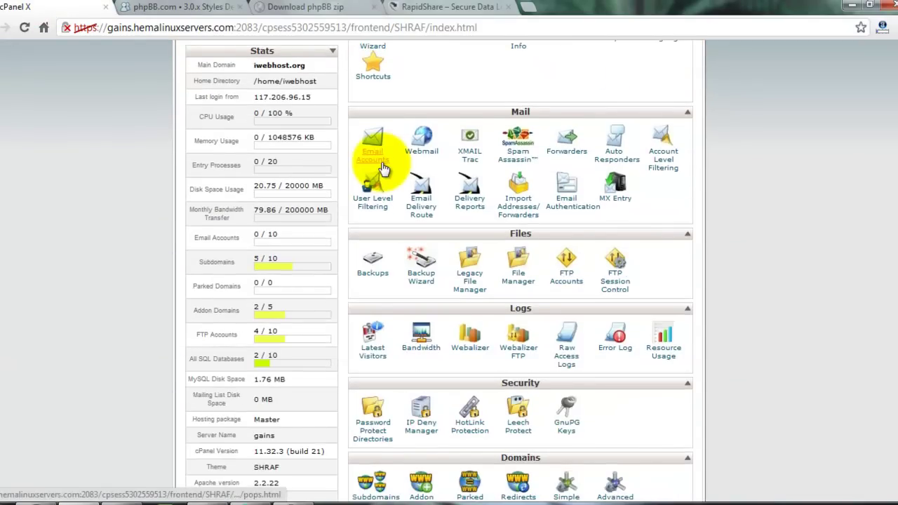
click(520, 279)
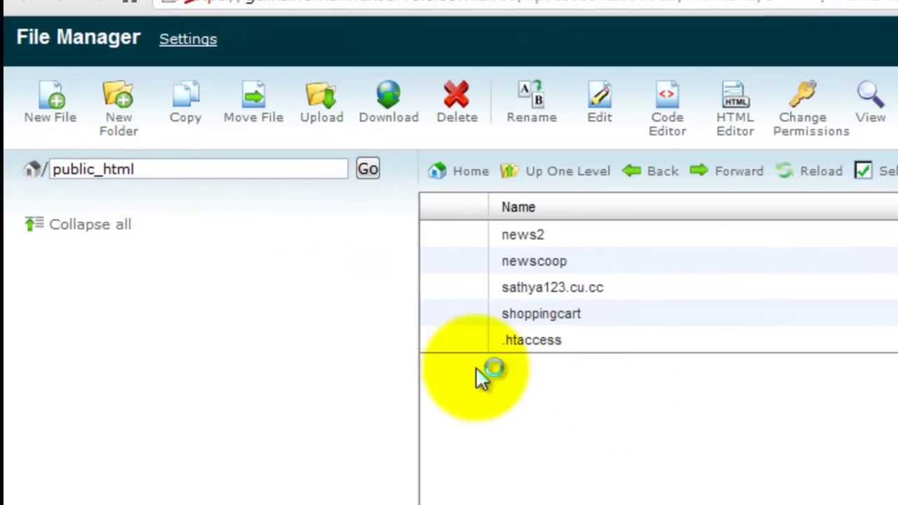
Step: Confirm the File Manager path is public_html and begin a New Folder there
drag(150, 166, 60, 176)
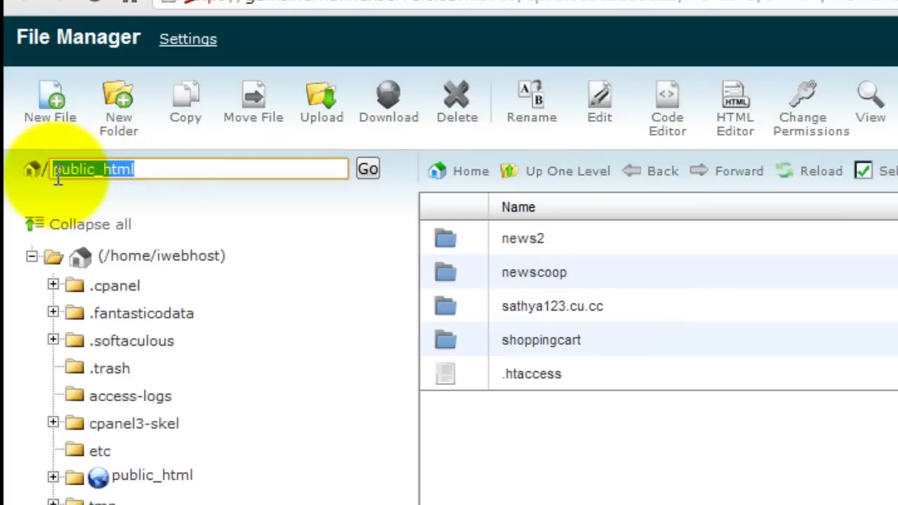
click(170, 169)
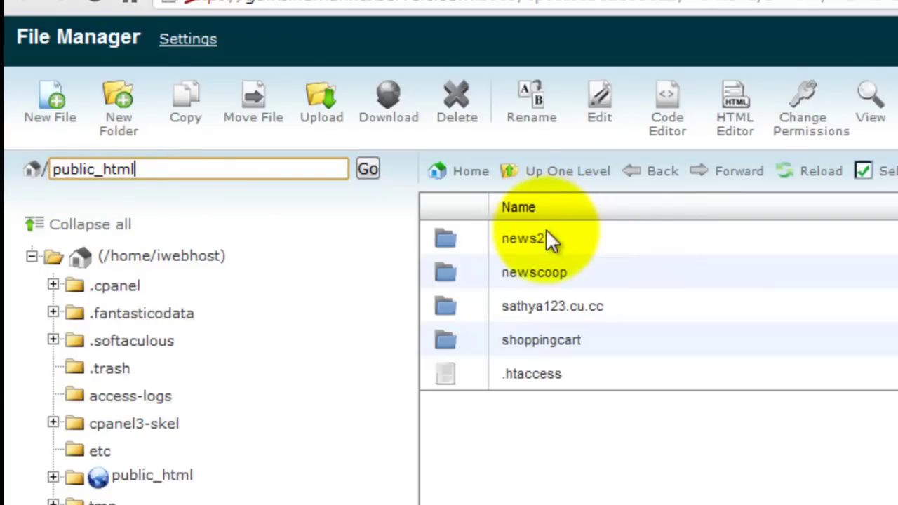
drag(166, 166, 40, 169)
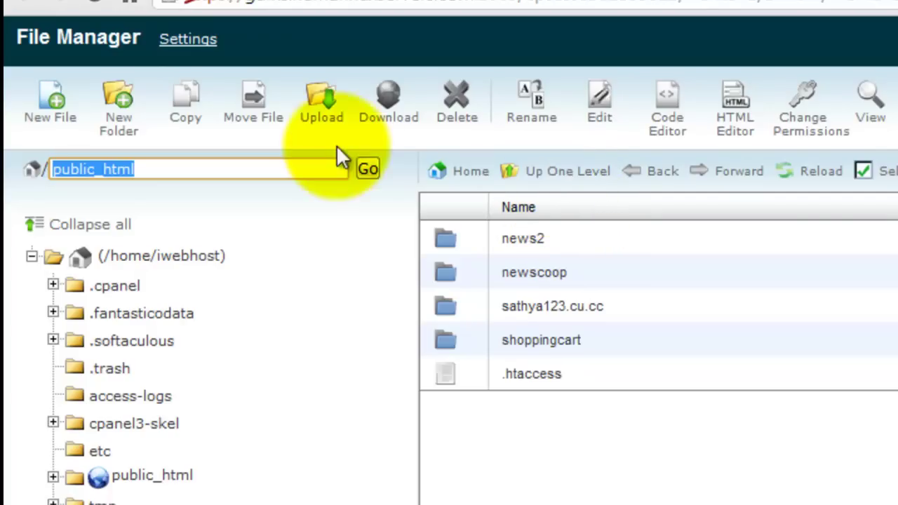
click(123, 124)
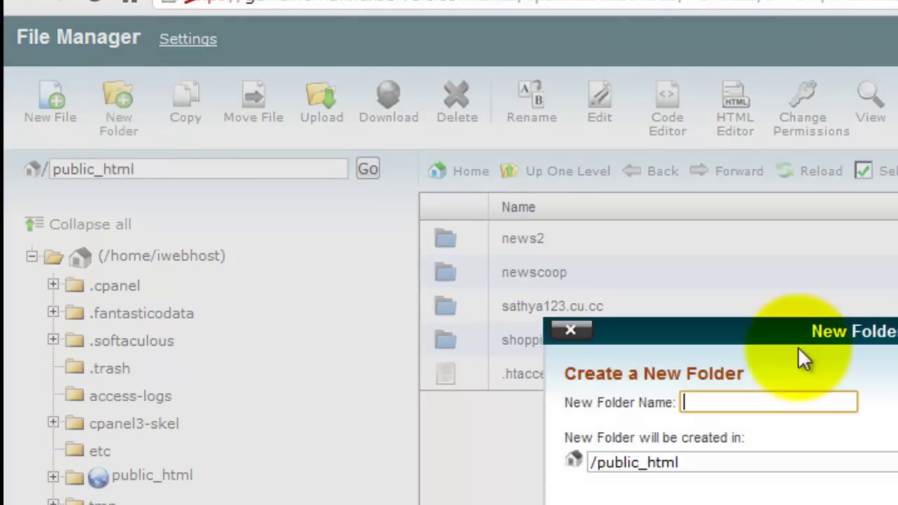
Step: Create the phpbb folder in public_html and open it, confirming it is empty
click(724, 395)
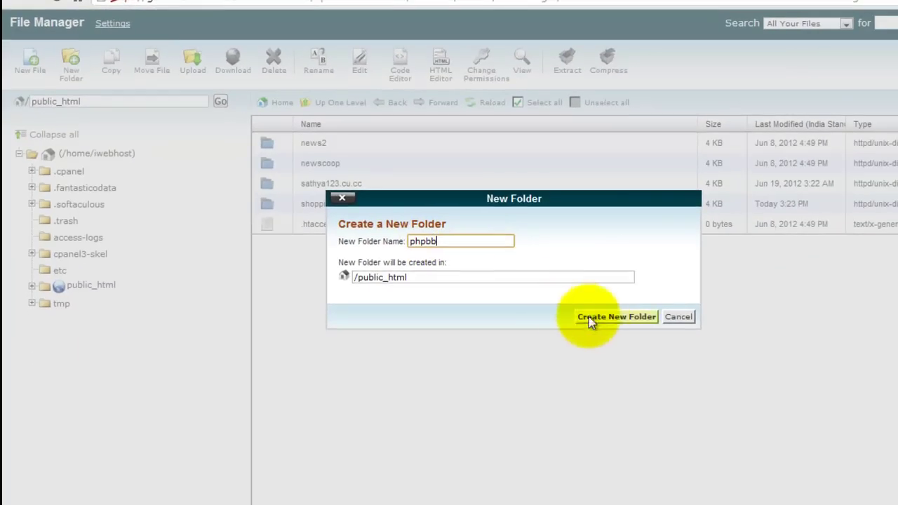
click(597, 318)
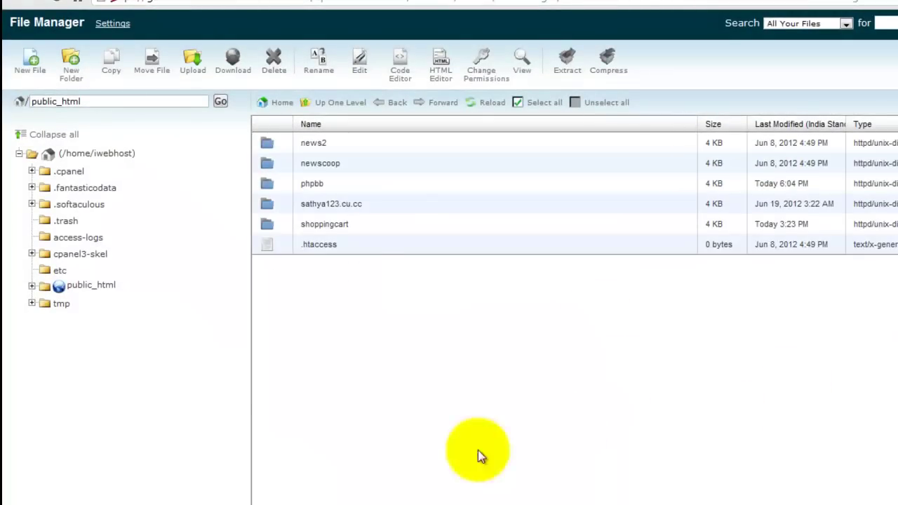
mouse_move(358, 502)
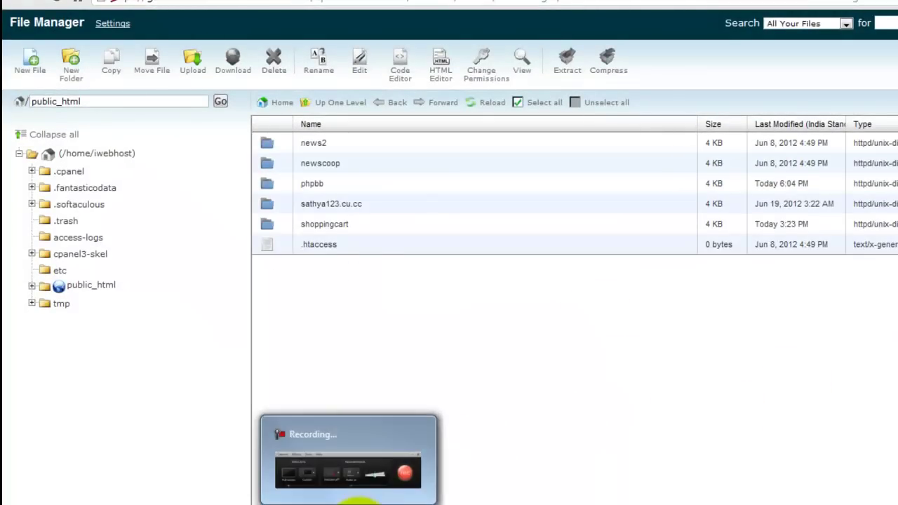
click(371, 435)
click(732, 469)
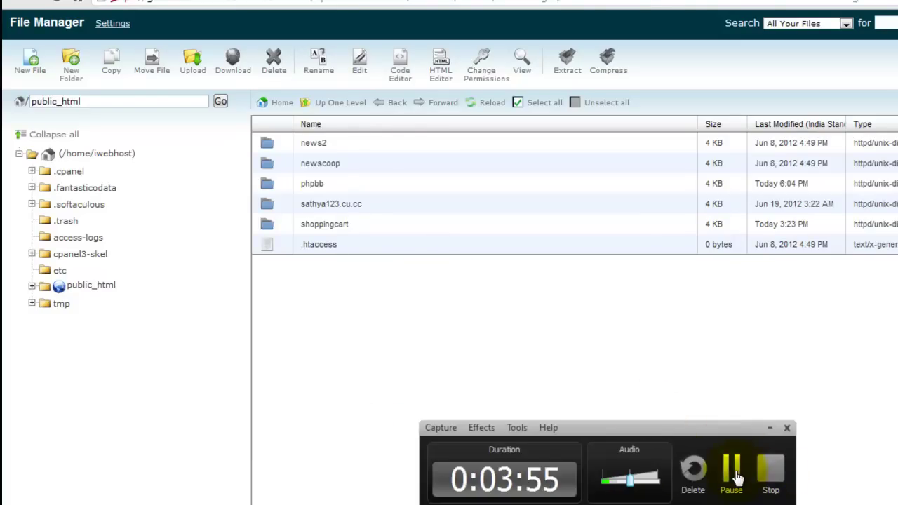
double_click(273, 188)
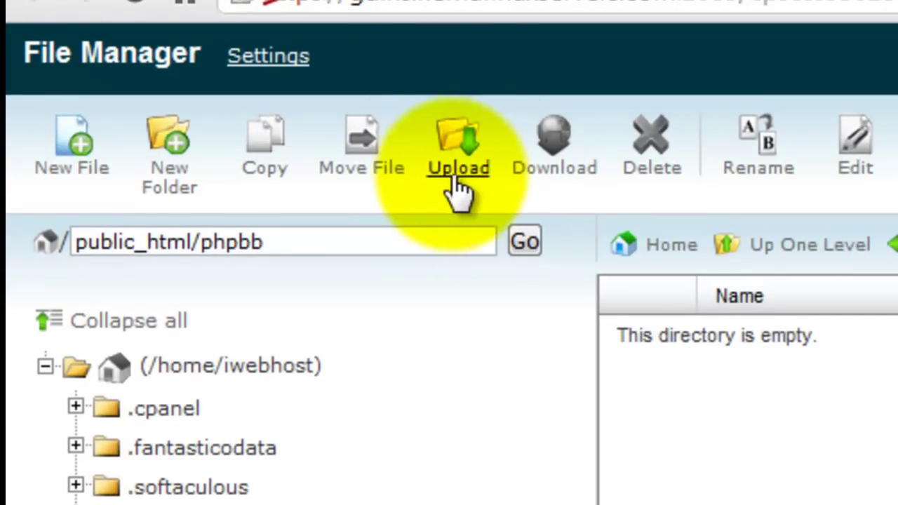
Step: Upload phpBB-3.0.10_2.zip from Downloads > Compressed into the phpbb folder
click(454, 163)
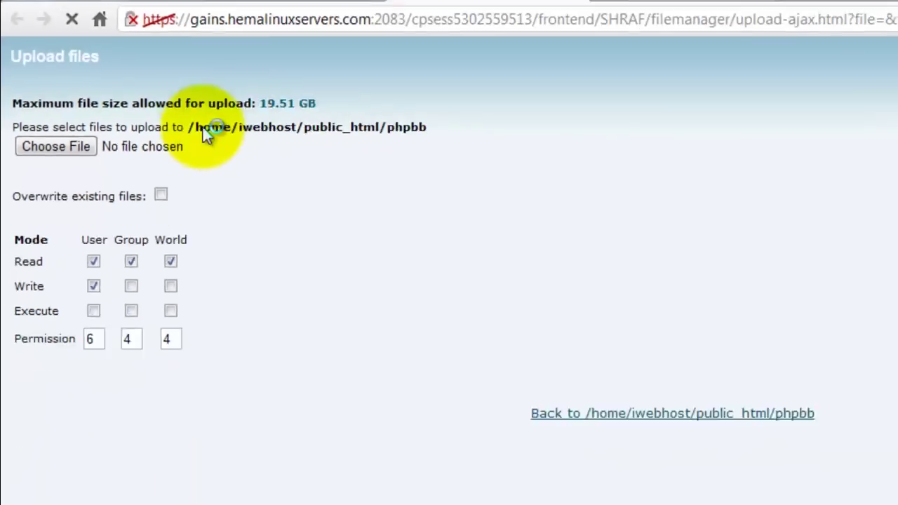
click(48, 120)
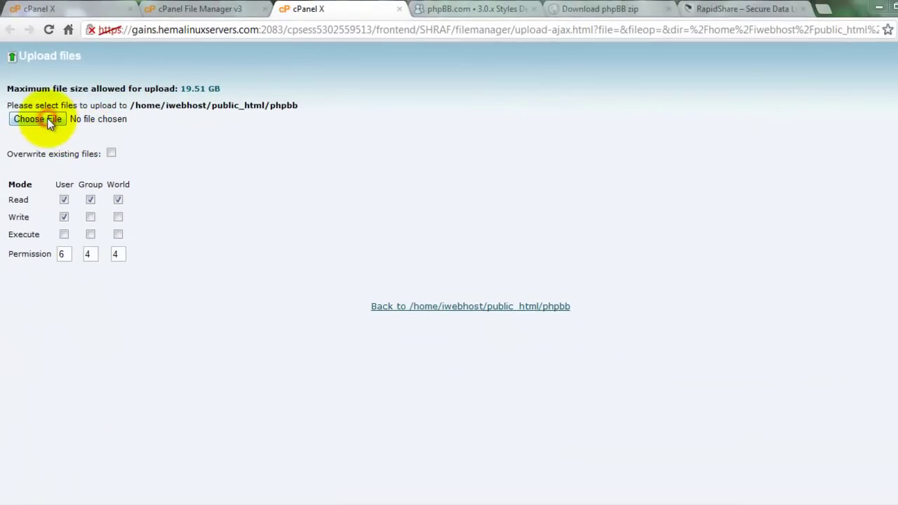
scroll(60, 133, up, 3)
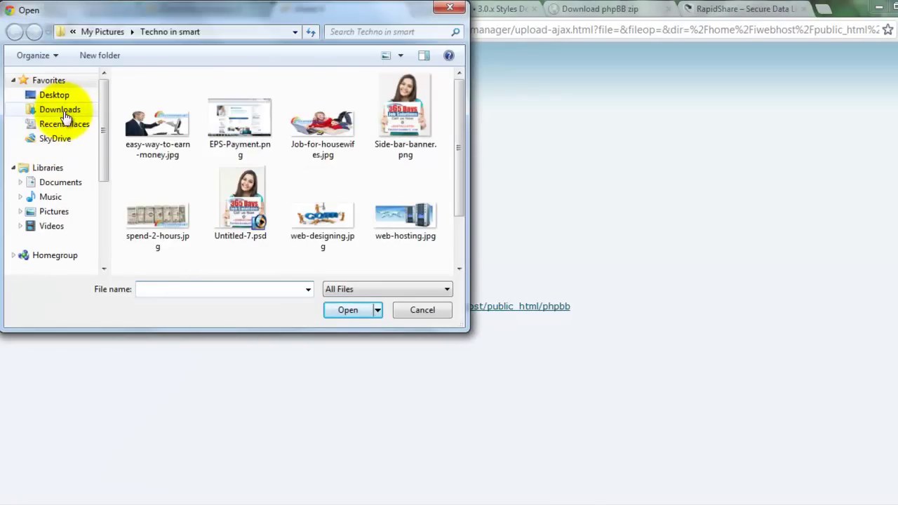
click(67, 110)
drag(456, 86, 432, 234)
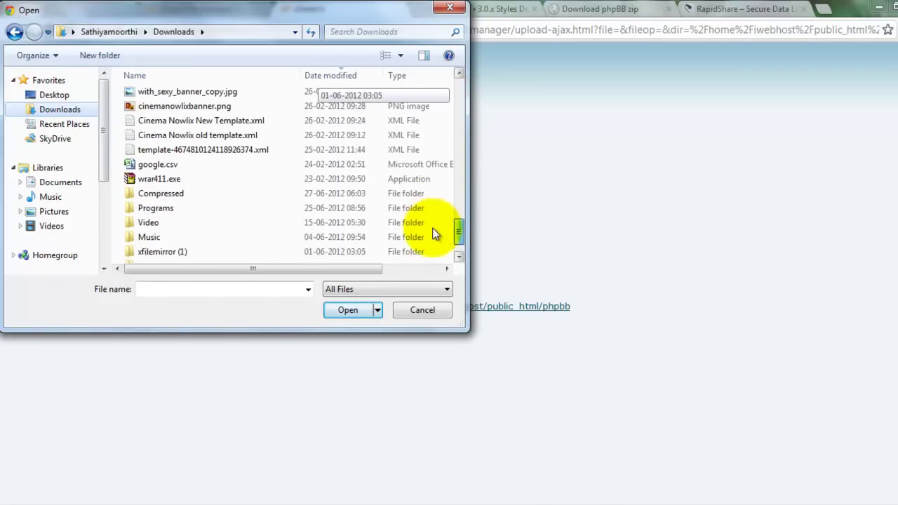
double_click(143, 185)
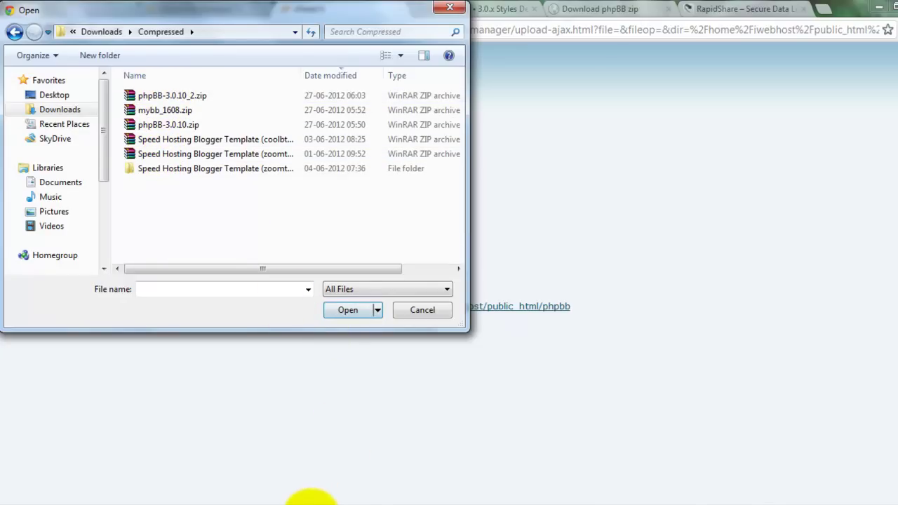
click(312, 501)
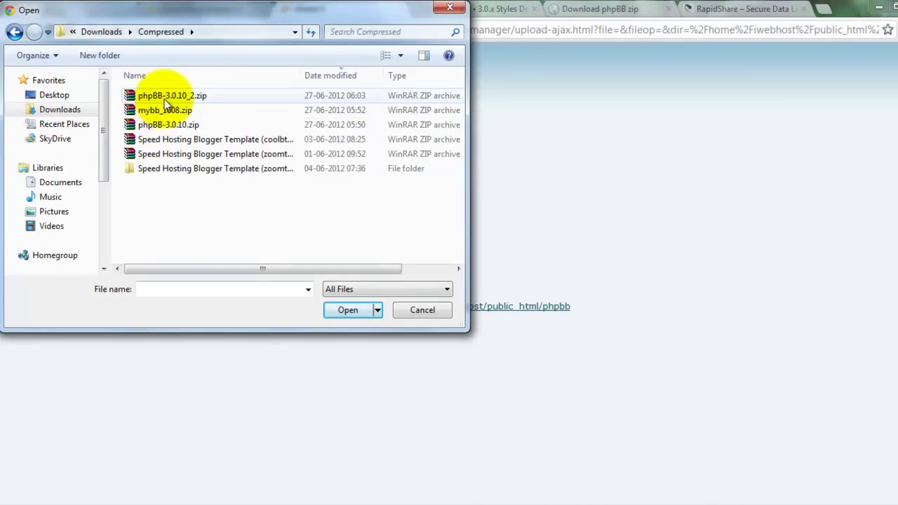
double_click(130, 100)
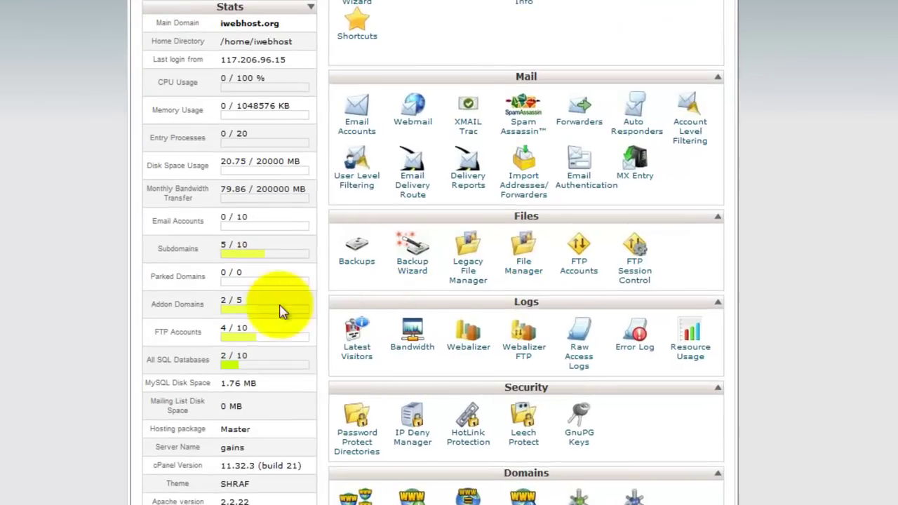
Step: Create the MySQL database iwebhost_phpbb and return to the MySQL Databases list
scroll(792, 219, down, 3)
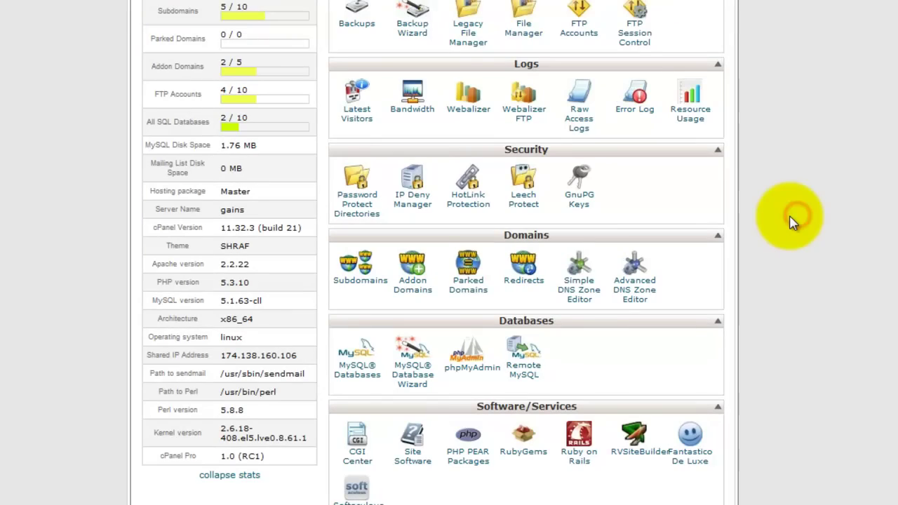
scroll(793, 231, up, 5)
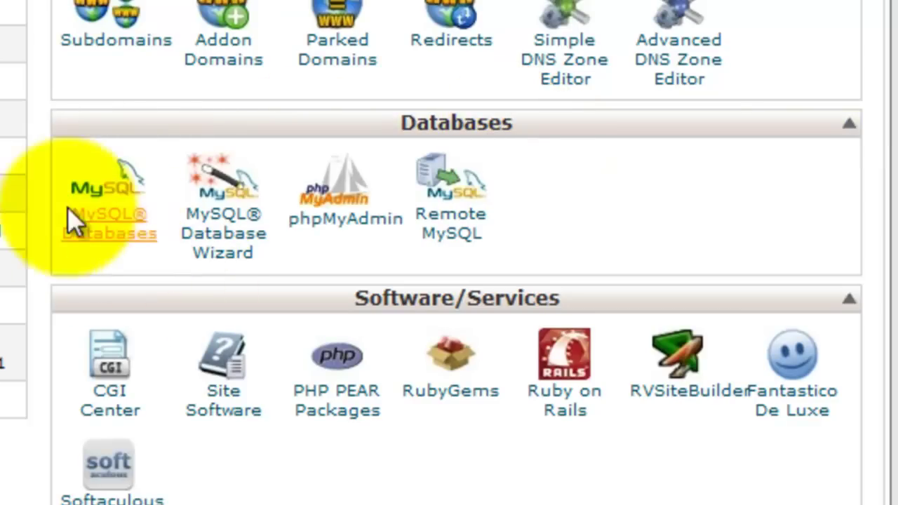
click(107, 237)
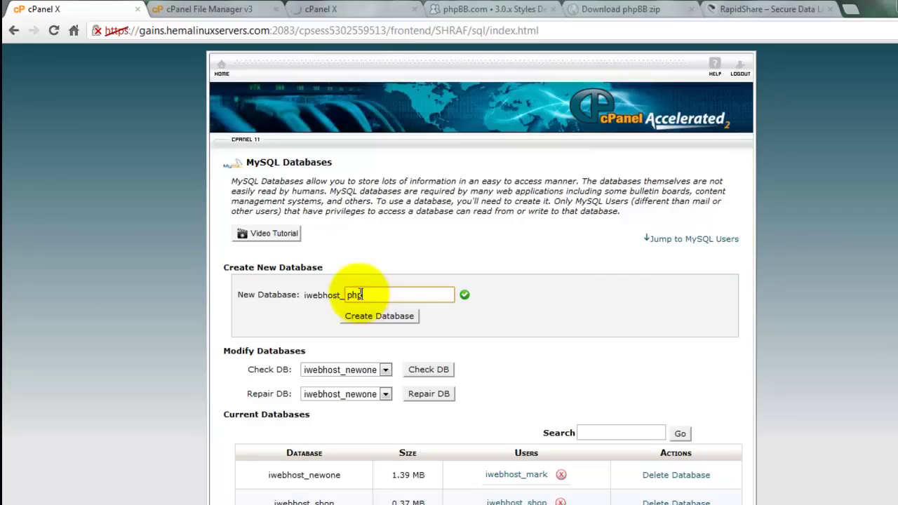
click(393, 317)
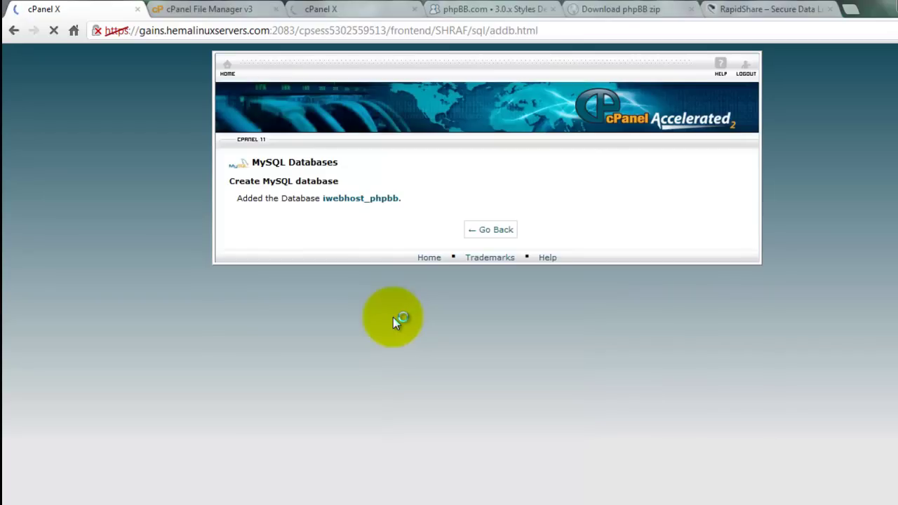
drag(399, 198, 325, 199)
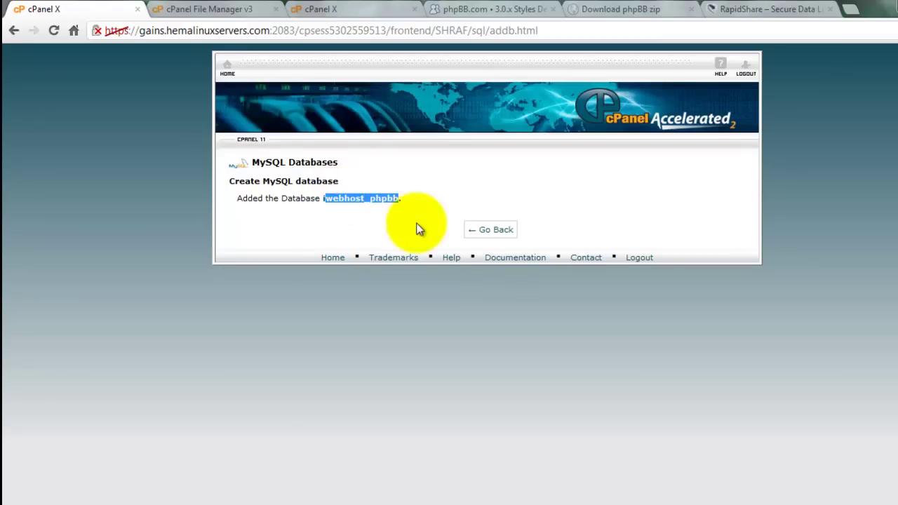
click(421, 215)
click(488, 234)
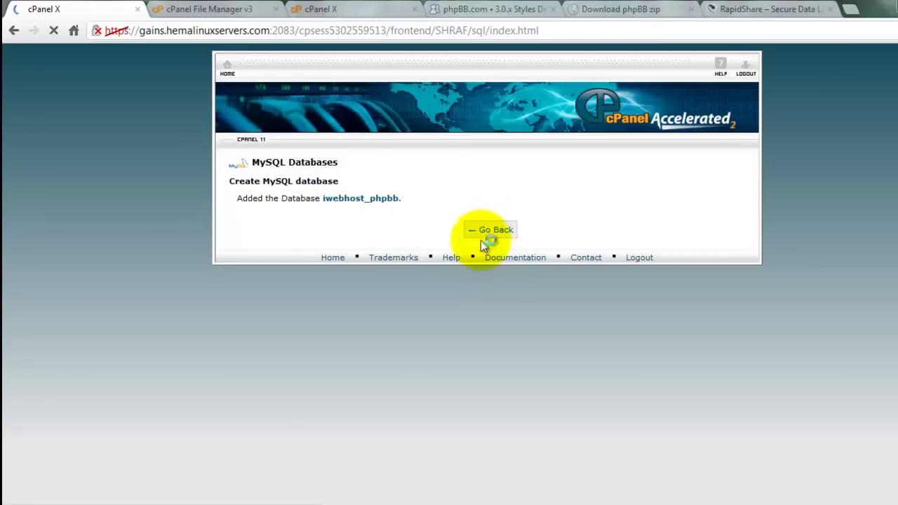
scroll(459, 307, down, 3)
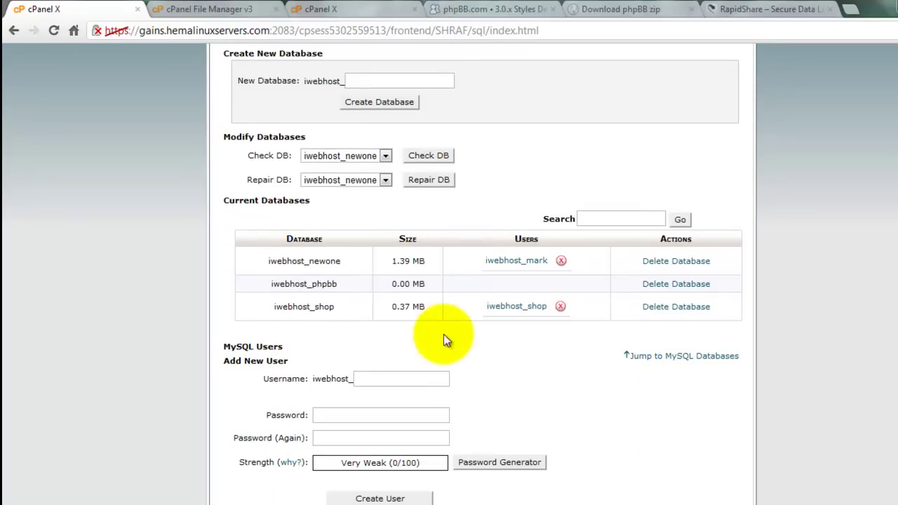
click(387, 376)
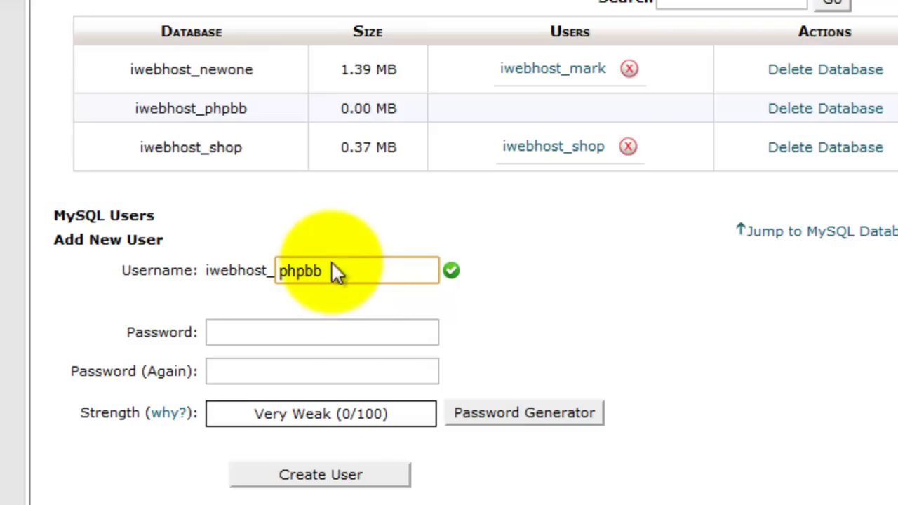
Step: Generate a 100/100-strength password for the phpbb user and copy it
drag(248, 109, 205, 112)
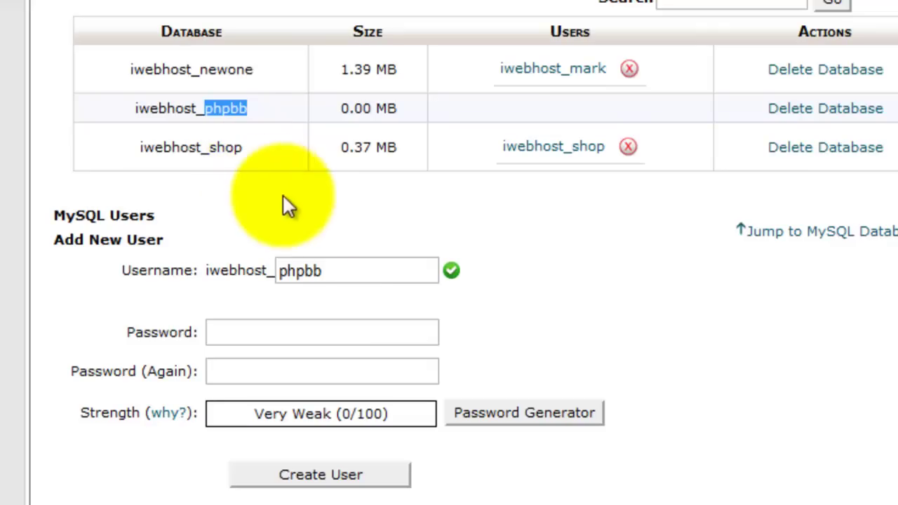
double_click(338, 270)
click(343, 273)
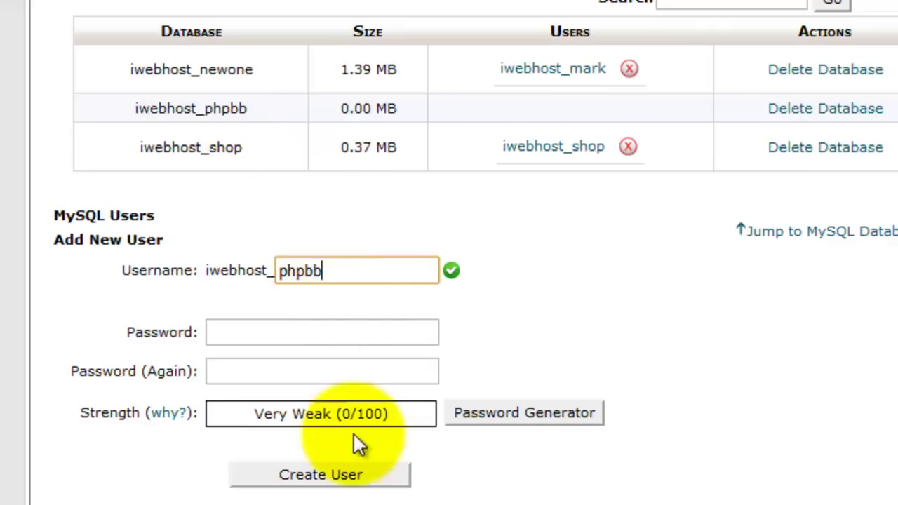
click(504, 414)
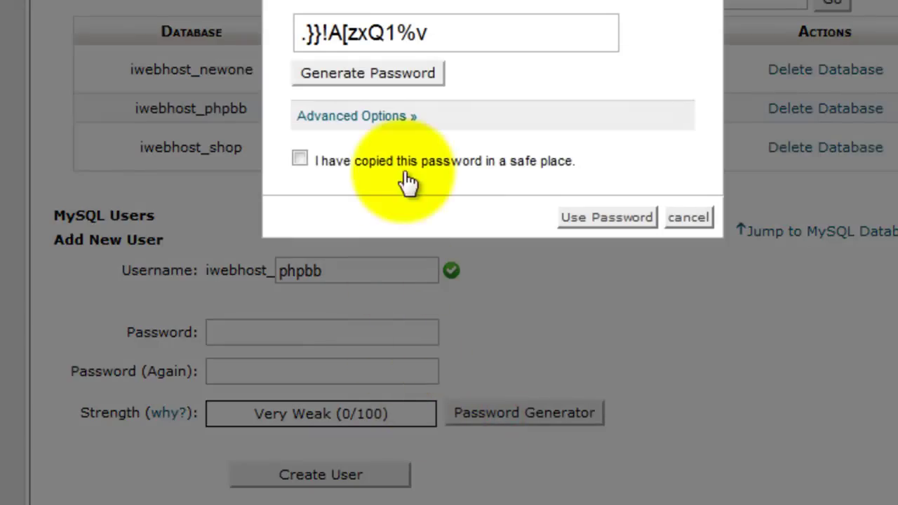
click(300, 158)
drag(467, 35, 279, 27)
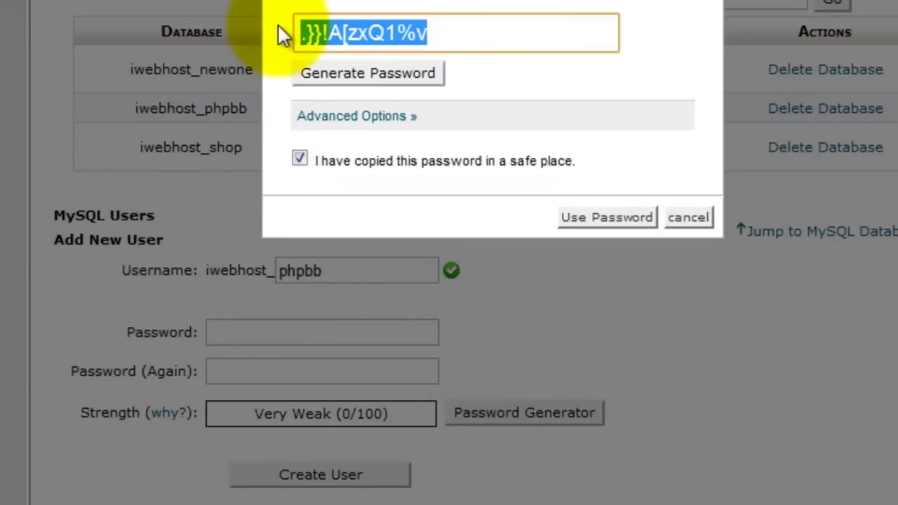
right_click(384, 32)
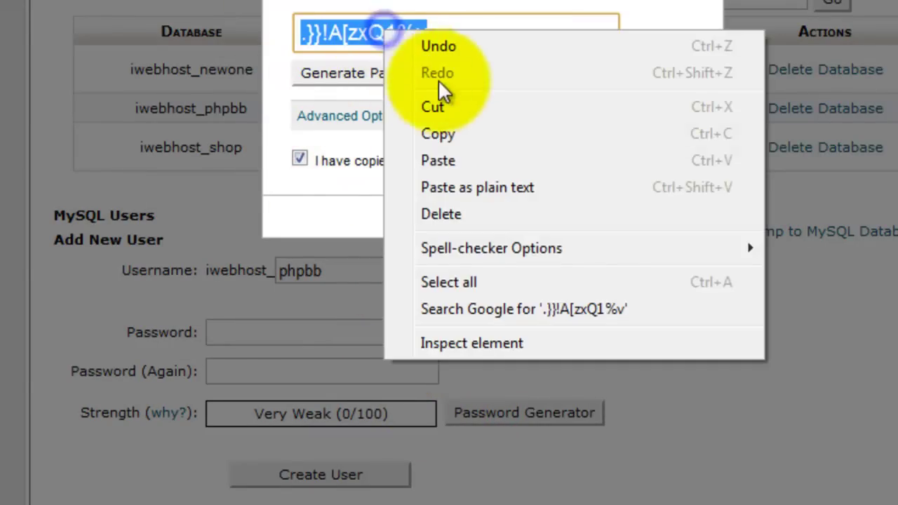
click(447, 135)
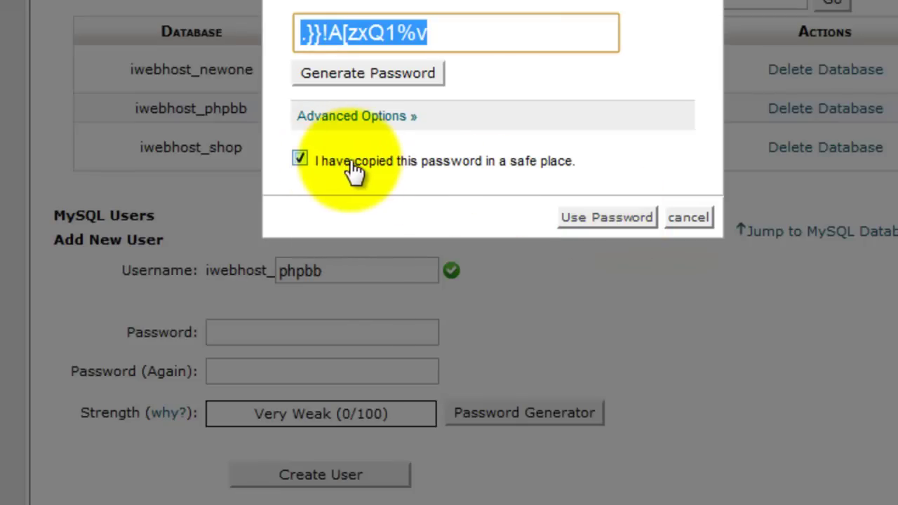
Step: Apply the generated password and create the MySQL user iwebhost_phpbb
click(594, 220)
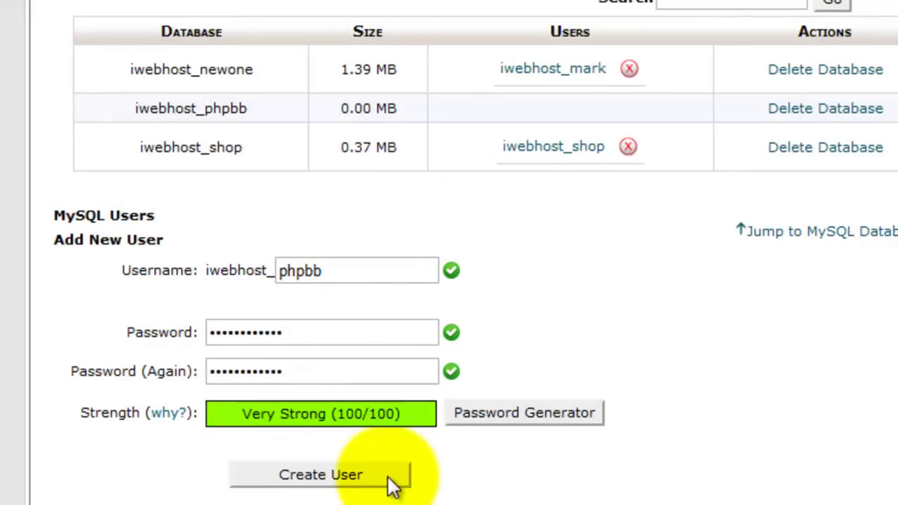
click(366, 480)
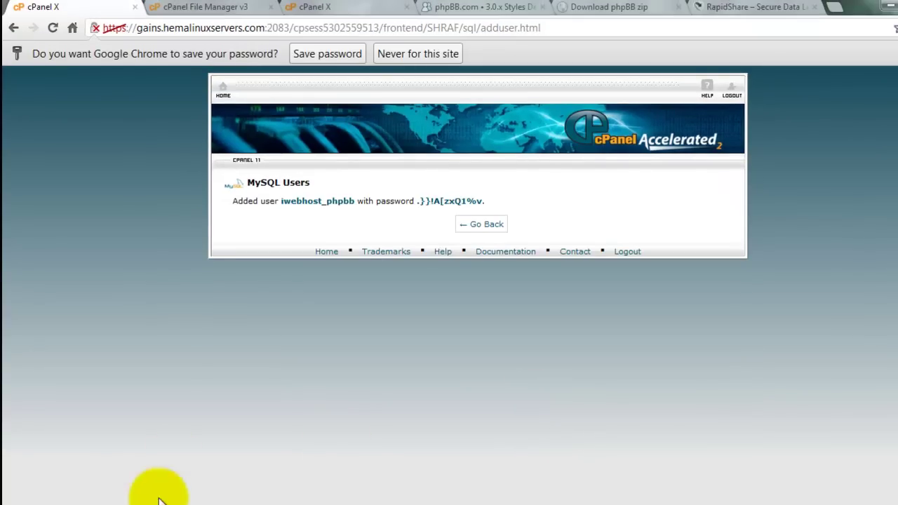
click(156, 493)
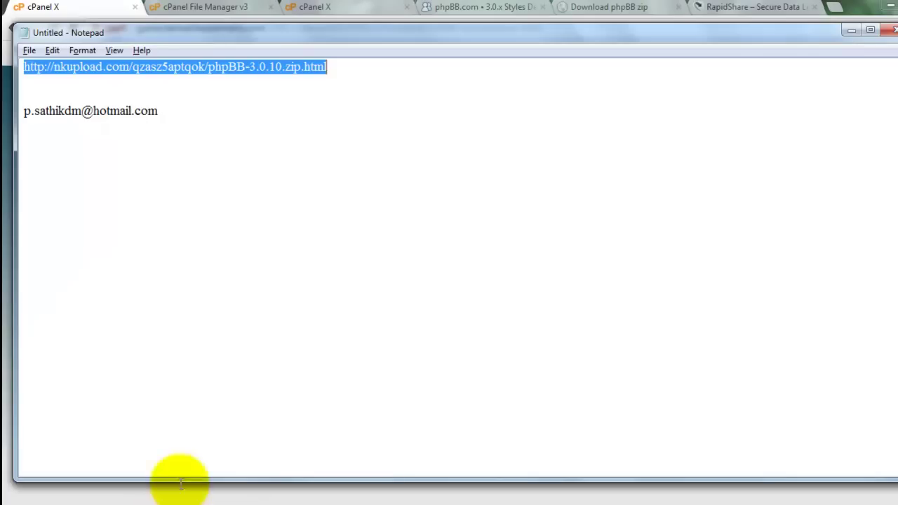
Step: Paste the username iwebhost_phpbb from cPanel onto a new line in the Notepad notes
click(171, 124)
click(343, 75)
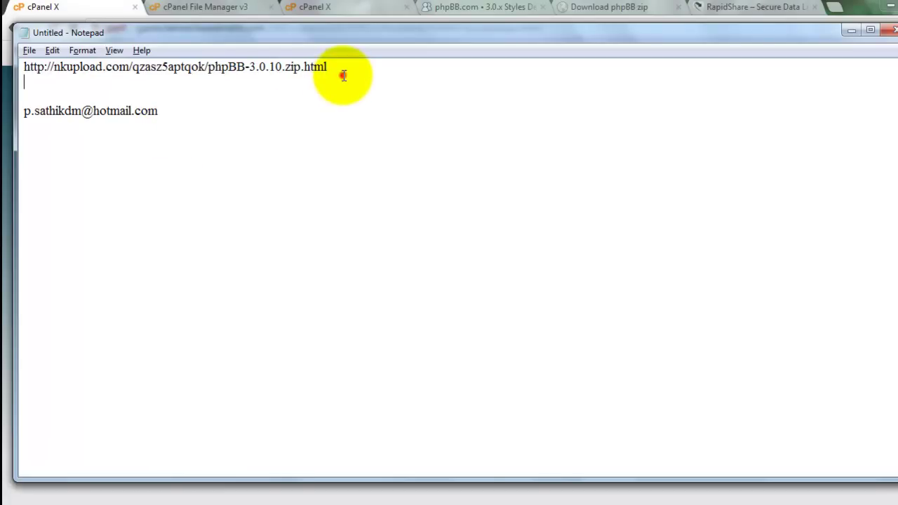
key(Return)
key(Return)
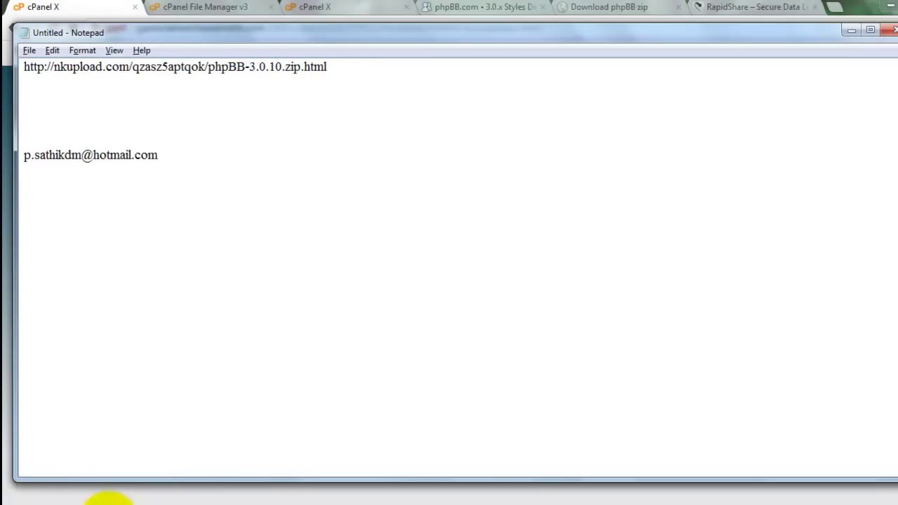
click(112, 497)
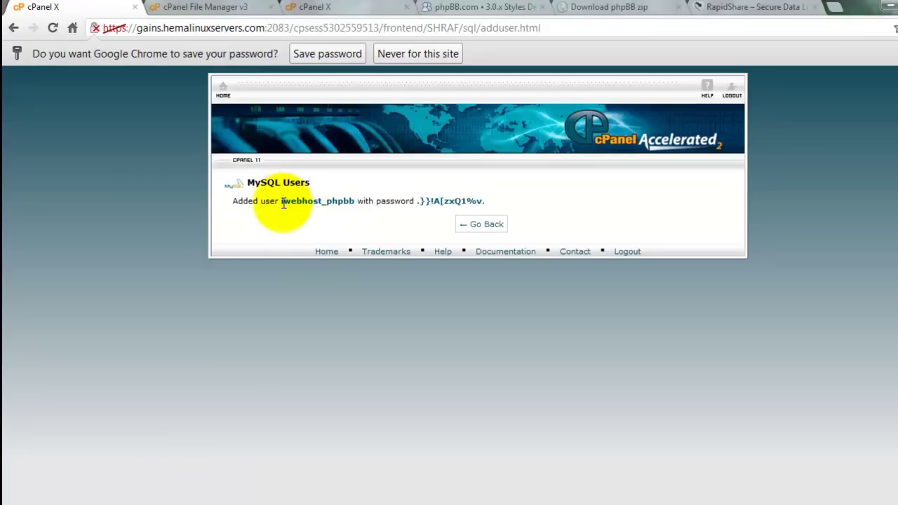
drag(282, 203, 351, 204)
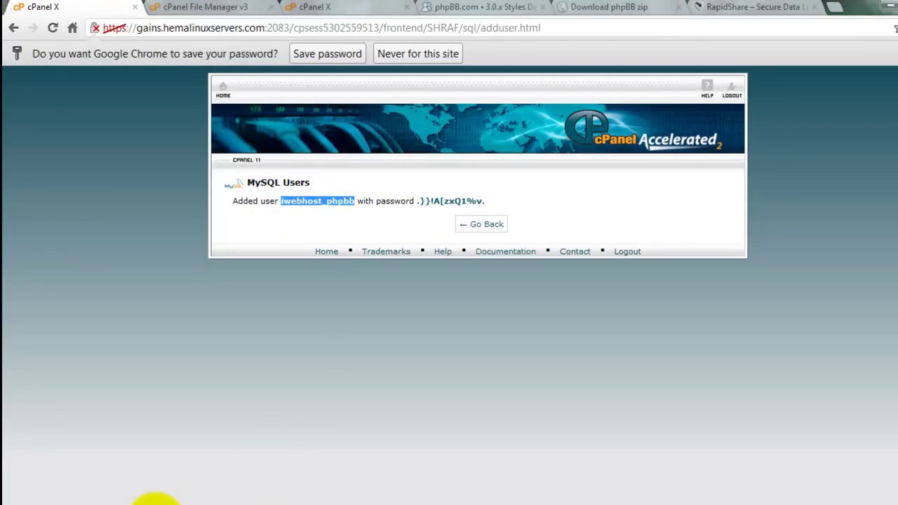
click(156, 499)
key(ctrl+v)
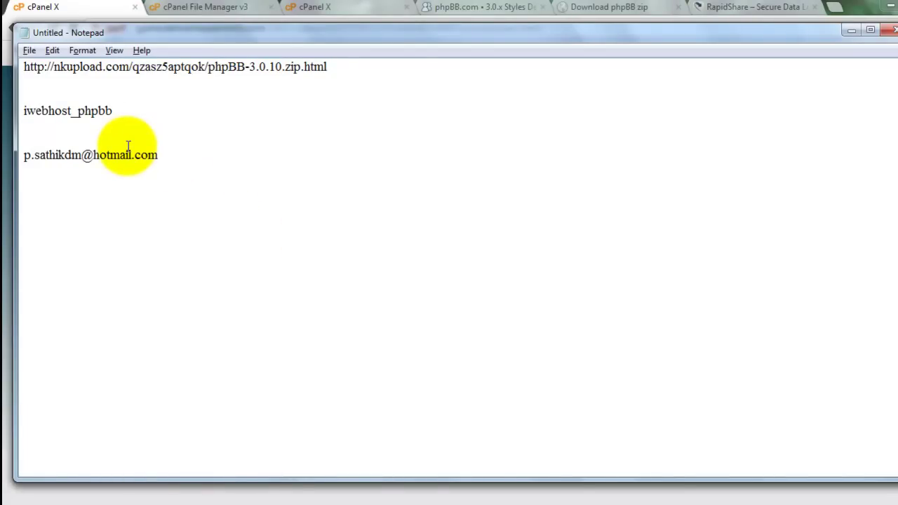
Step: Record the generated MySQL password under the username in Notepad, then return to MySQL Databases
key(Return)
key(Return)
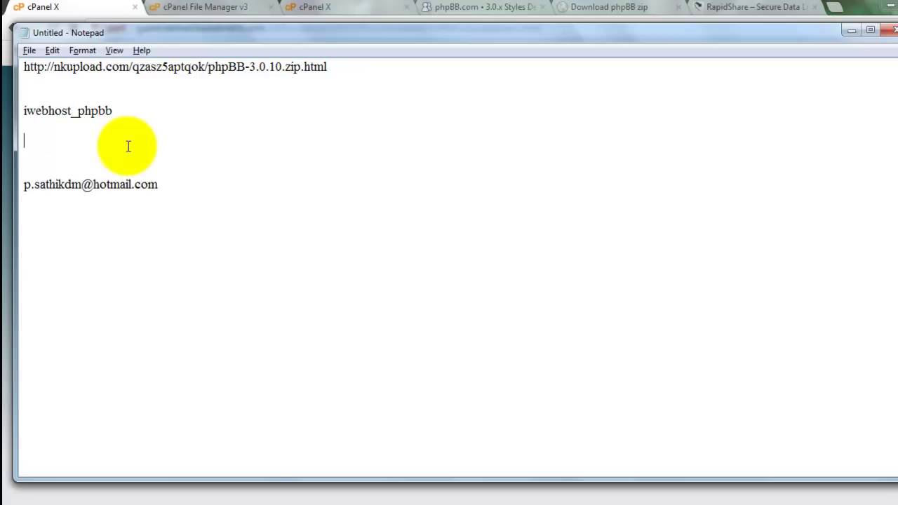
mouse_move(106, 499)
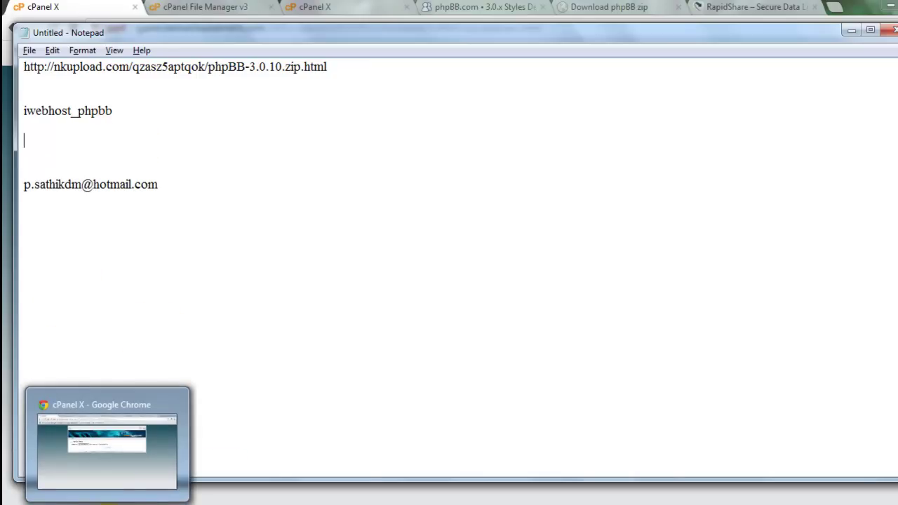
click(112, 439)
drag(484, 201, 425, 202)
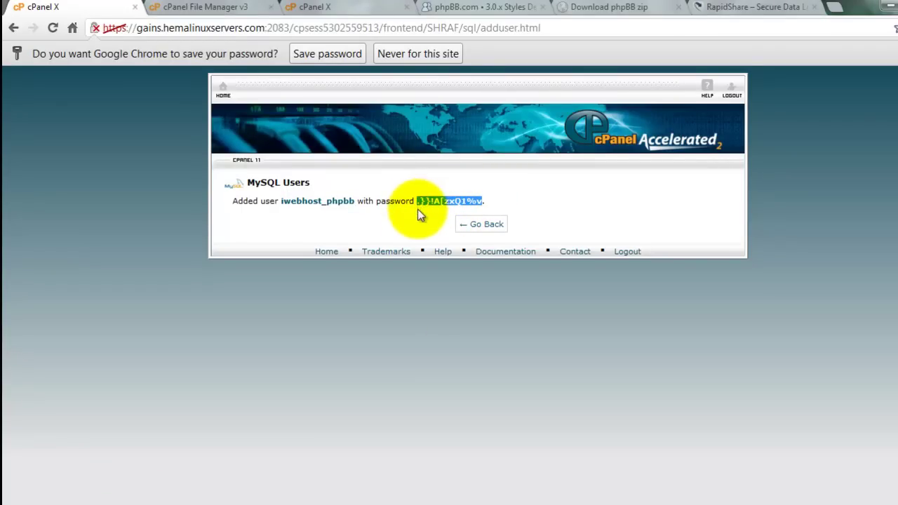
click(148, 499)
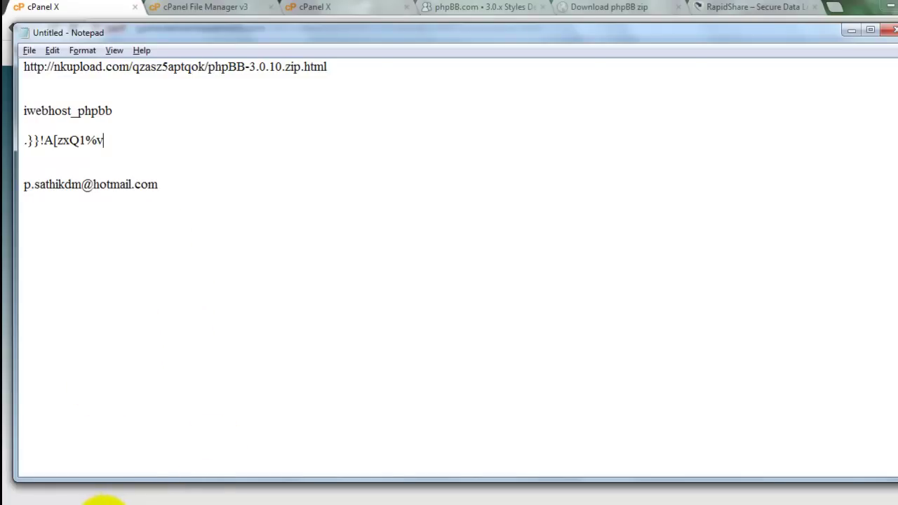
click(102, 500)
click(470, 223)
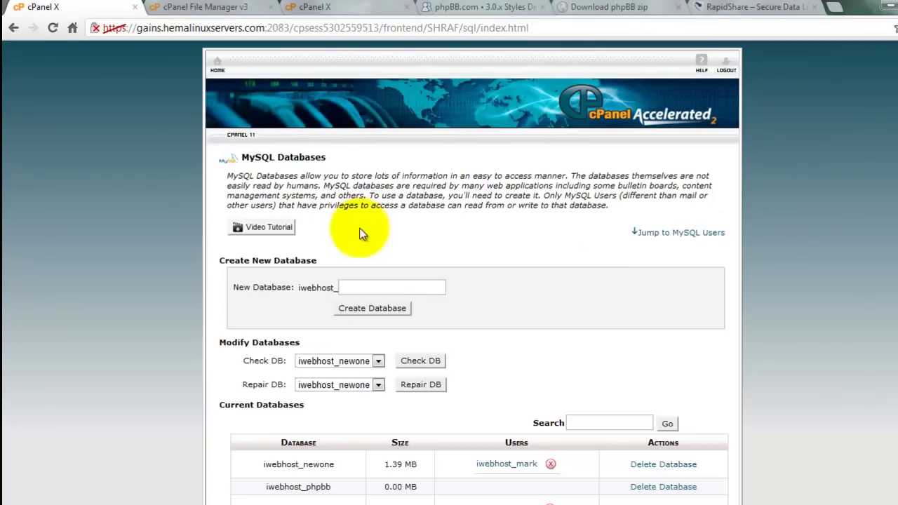
Step: Add user iwebhost_phpbb to database iwebhost_phpbb with ALL PRIVILEGES and save the changes
scroll(350, 358, down, 6)
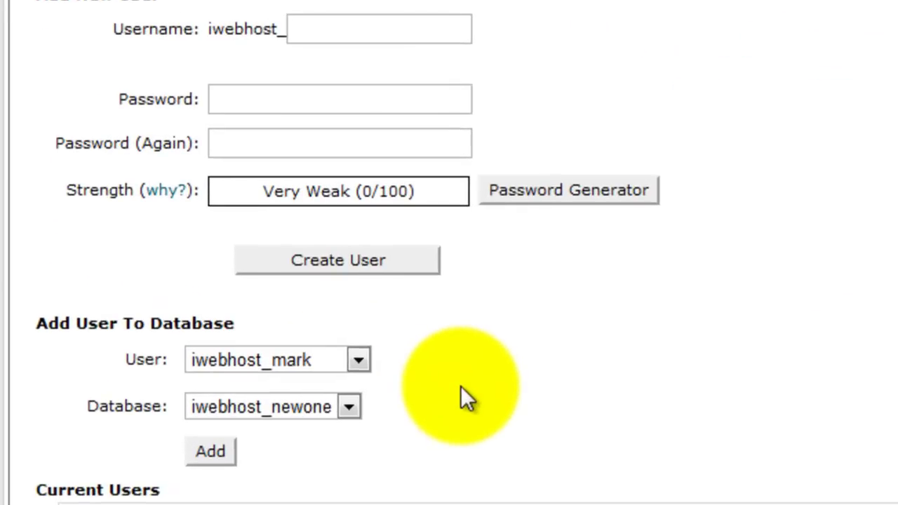
scroll(463, 400, down, 2)
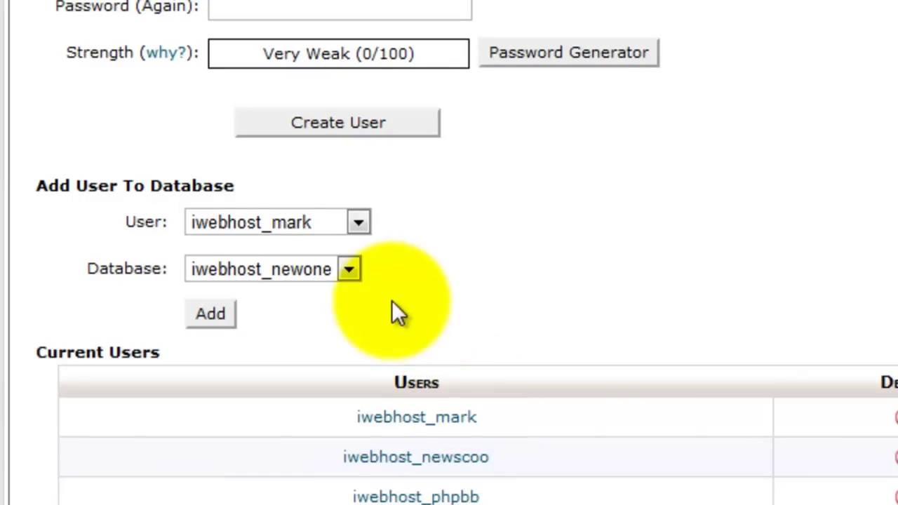
click(357, 222)
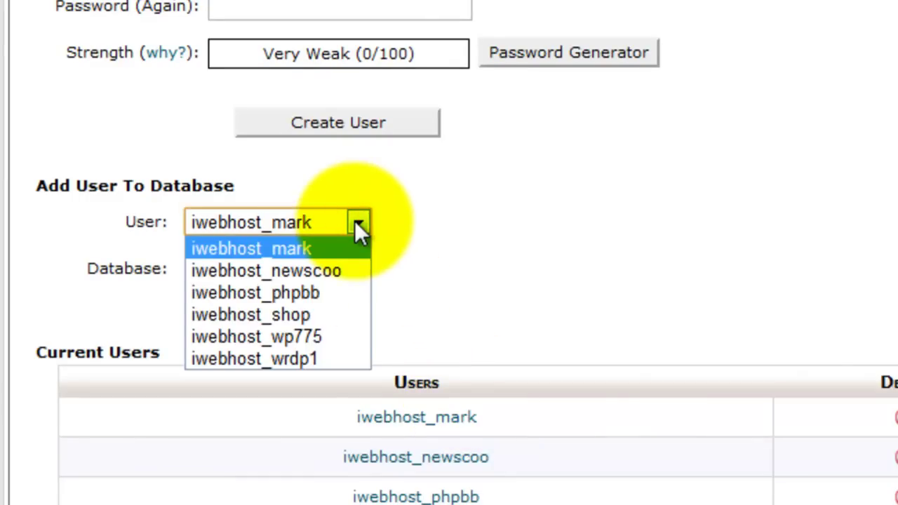
click(301, 293)
click(339, 269)
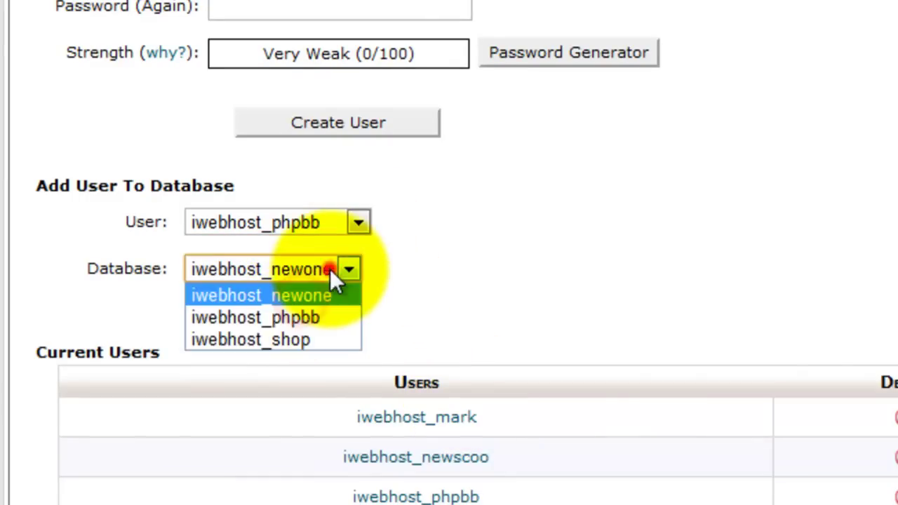
click(305, 319)
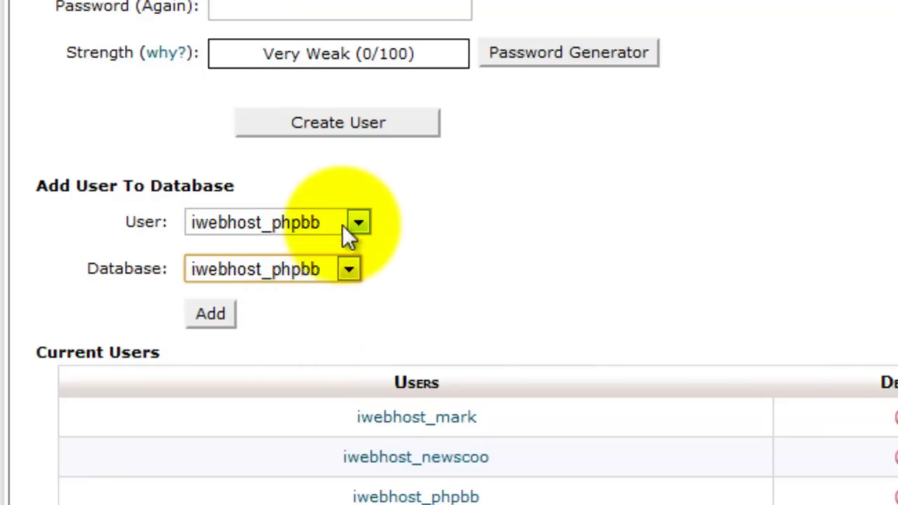
click(217, 317)
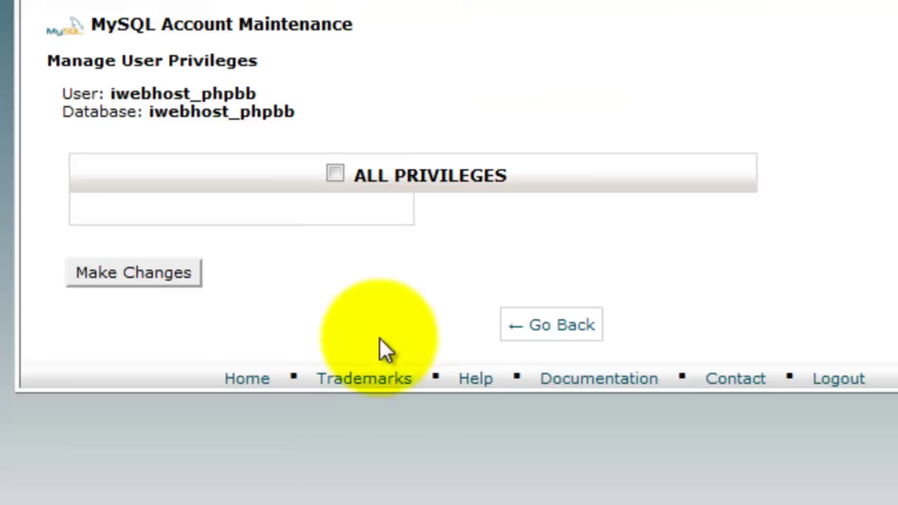
click(336, 174)
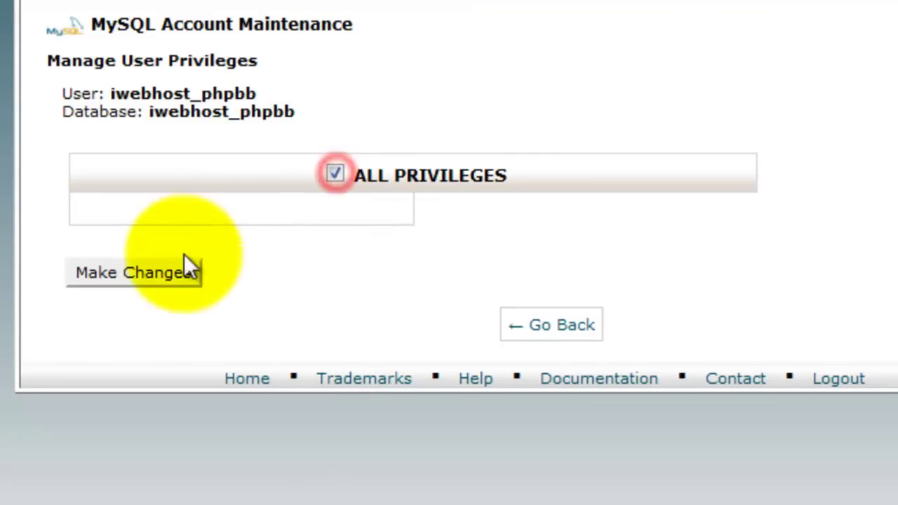
click(161, 279)
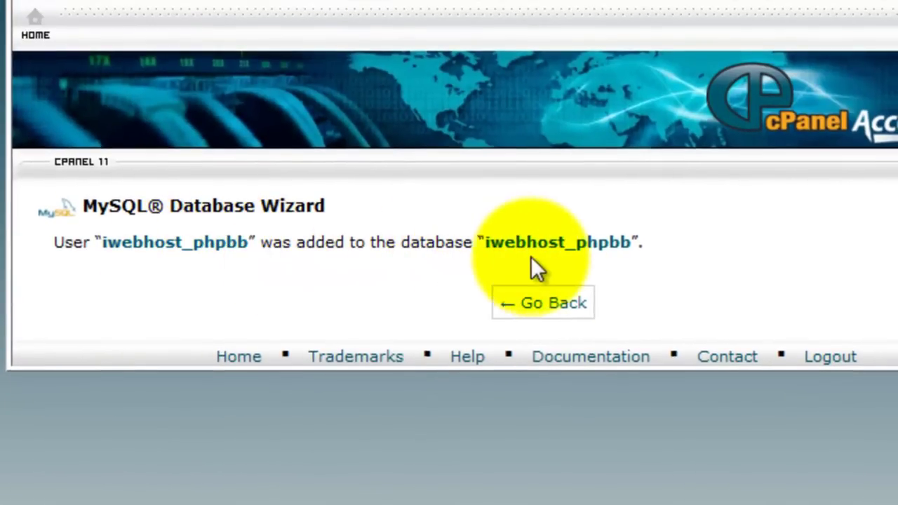
click(554, 303)
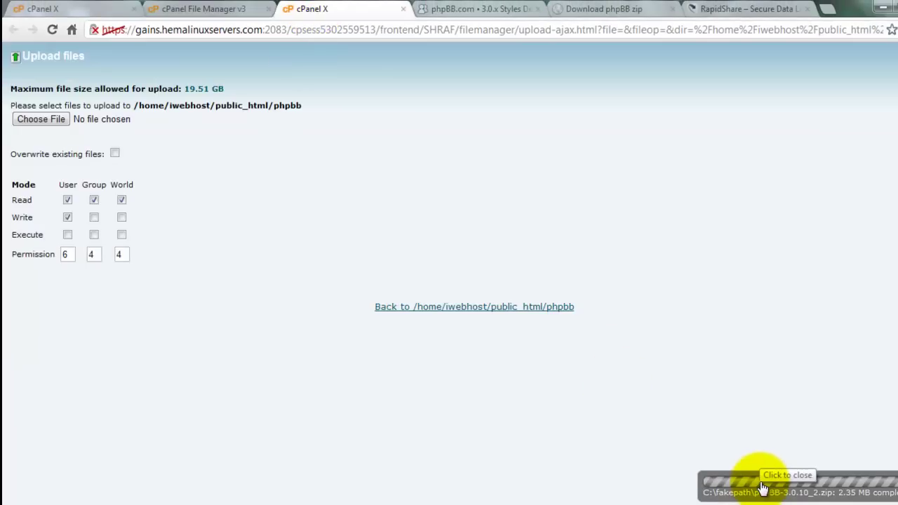
Step: Extract phpBB-3.0.10_2.zip into /public_html/phpbb in File Manager
click(767, 488)
click(473, 307)
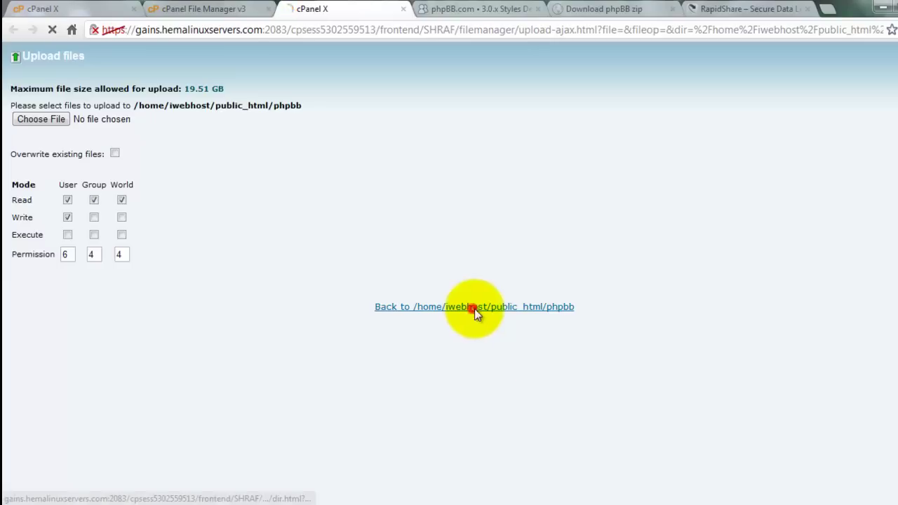
click(220, 9)
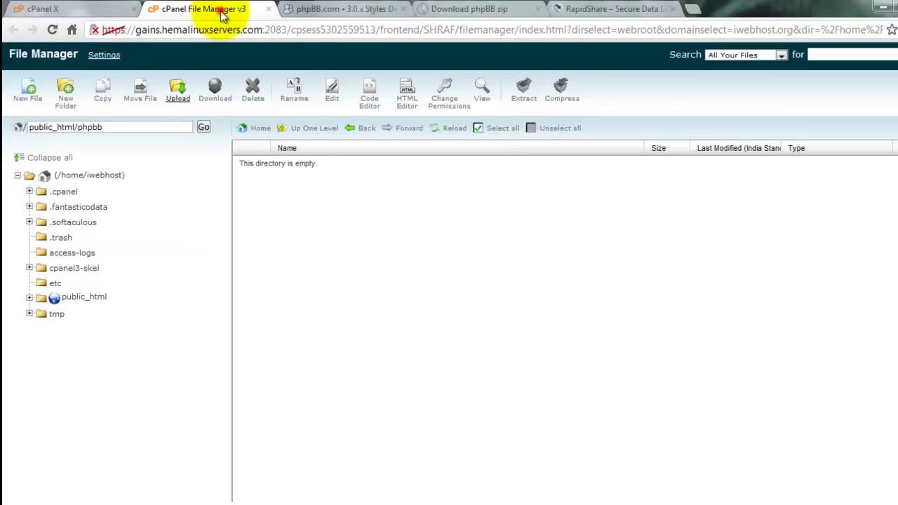
right_click(65, 49)
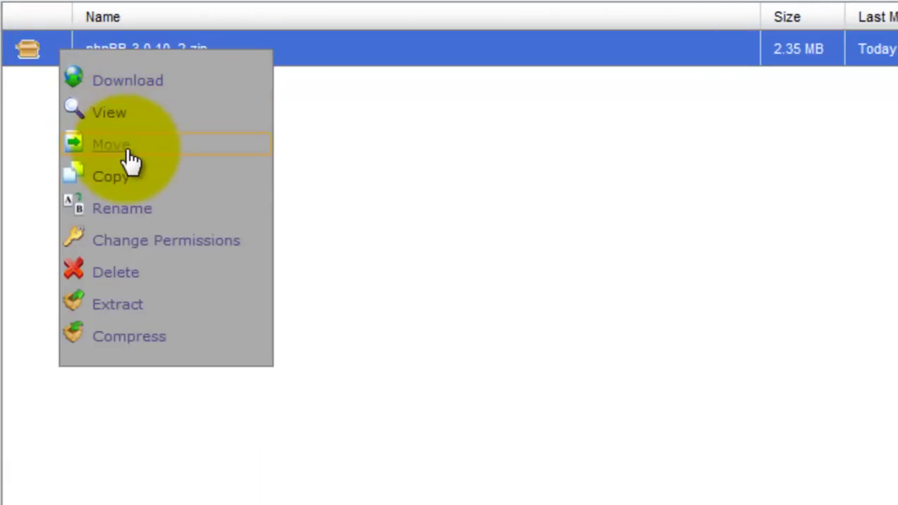
click(120, 309)
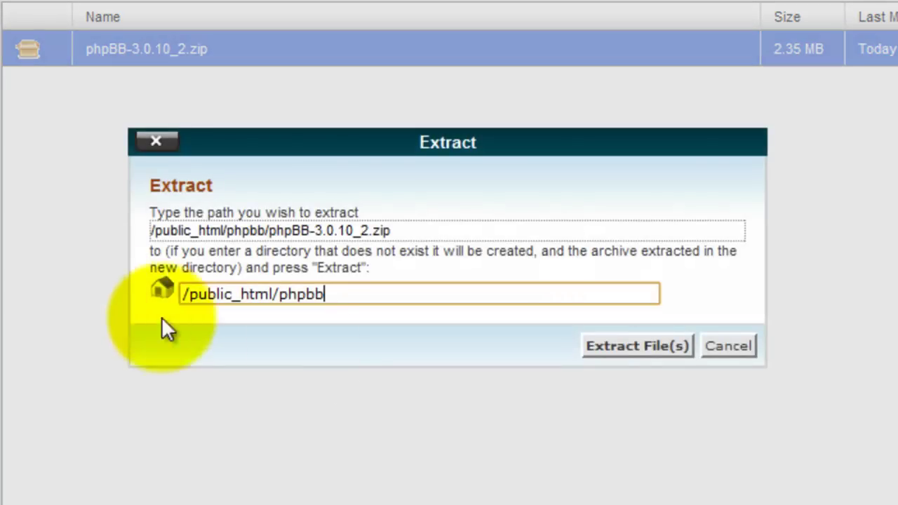
click(623, 347)
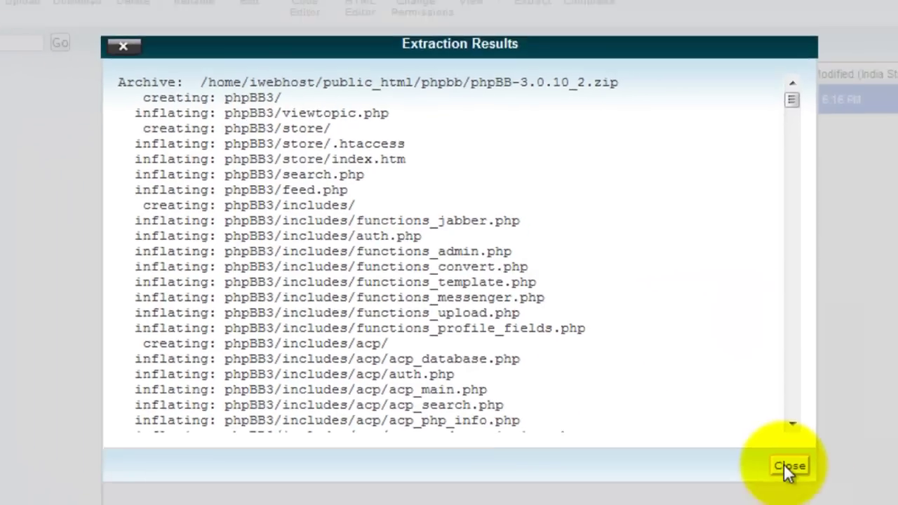
Step: Reload the listing and select the new phpBB3 folder
click(860, 501)
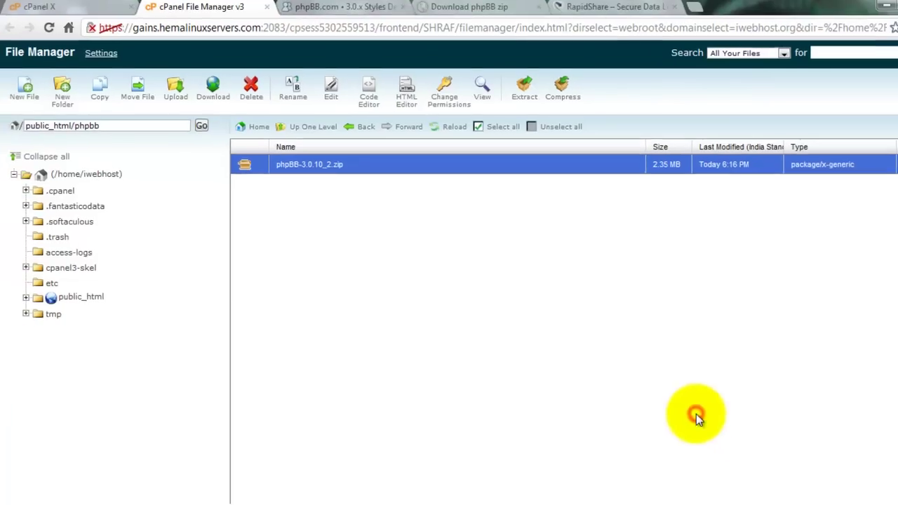
click(450, 128)
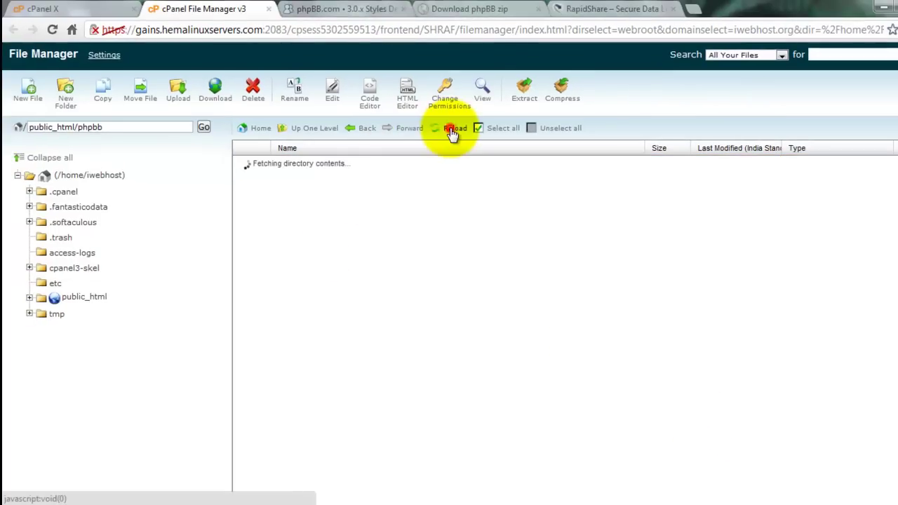
click(257, 168)
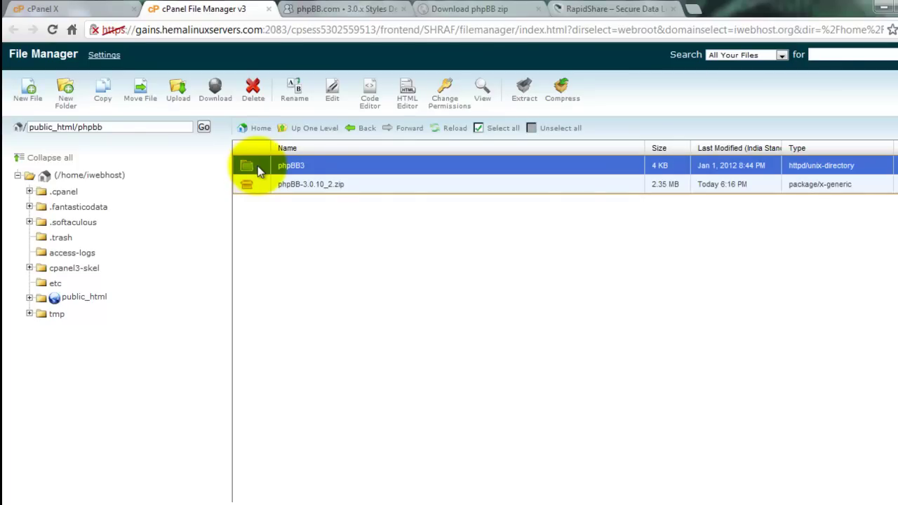
Step: Open the phpBB3 folder and select all its files and folders
double_click(258, 165)
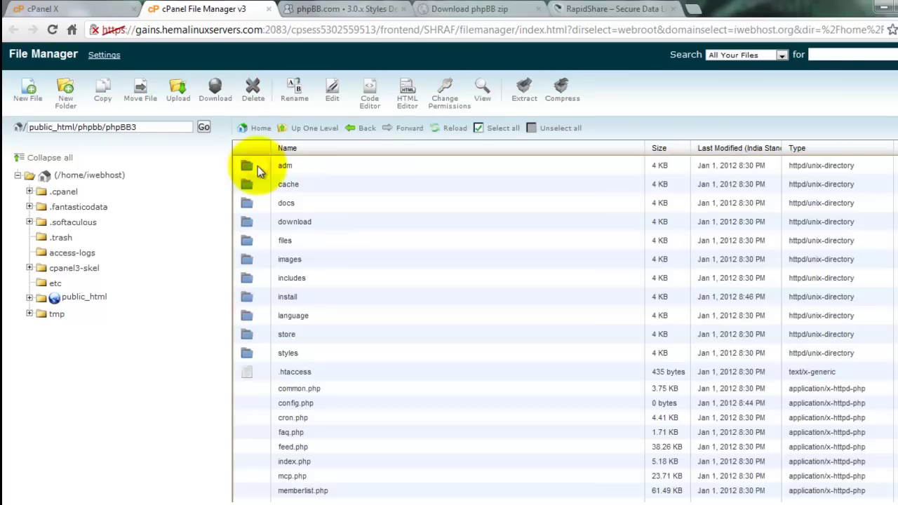
click(251, 167)
scroll(260, 178, down, 3)
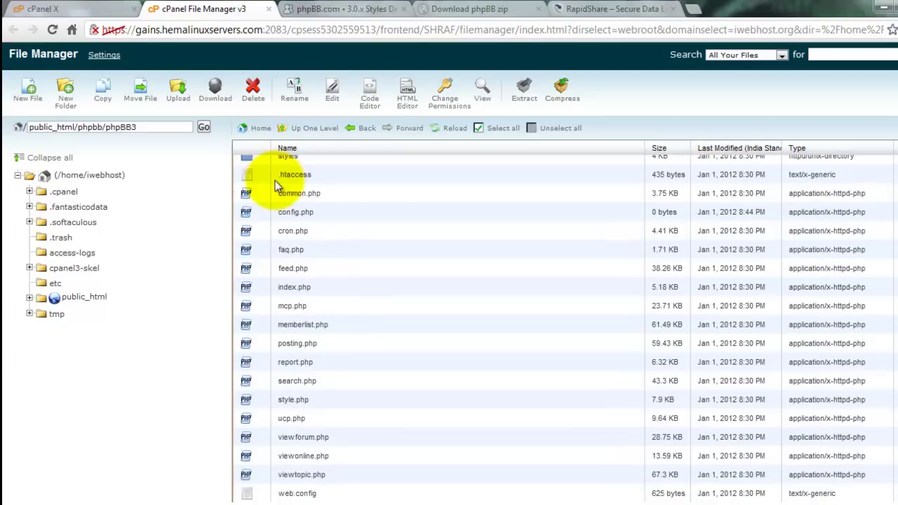
click(283, 495)
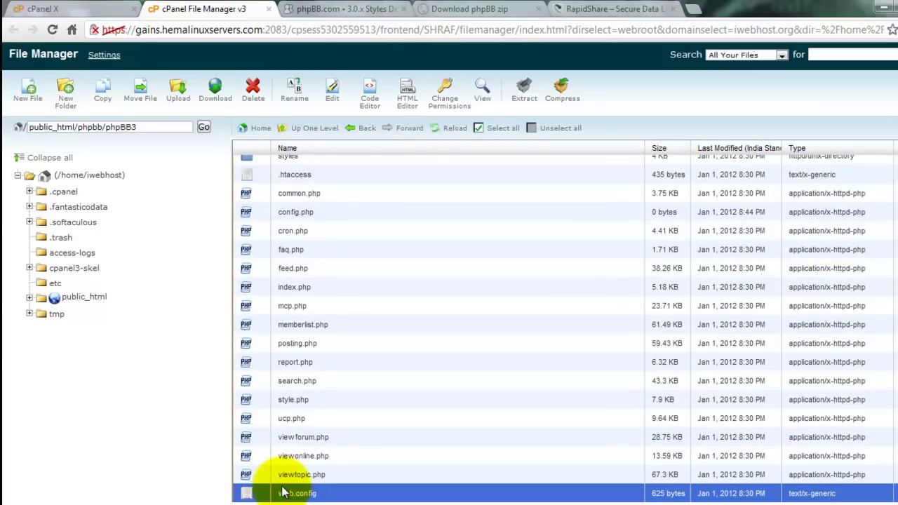
click(498, 131)
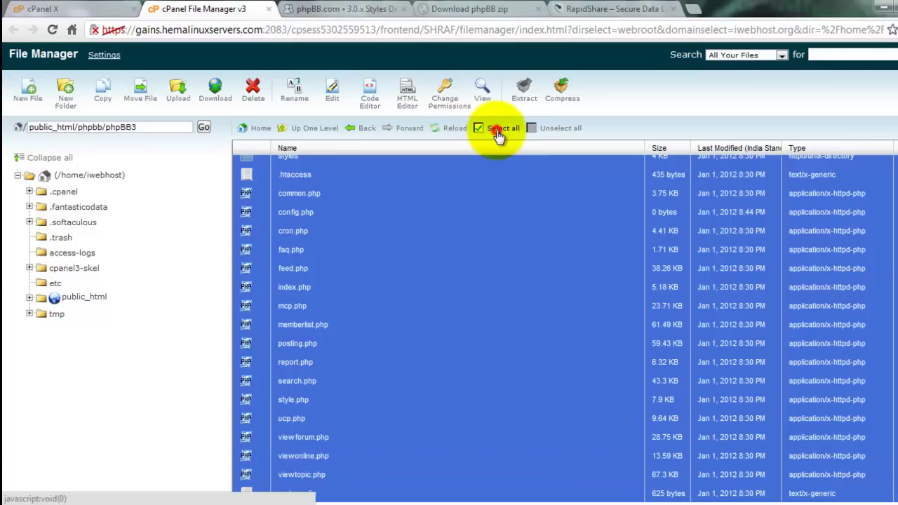
Step: Move the selected items to /public_html/phpbb/ and return to the phpbb folder
click(141, 99)
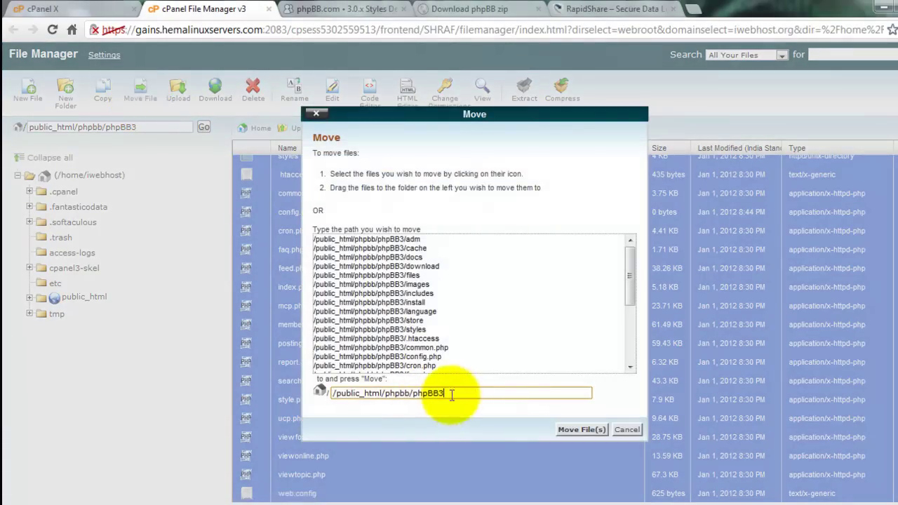
drag(454, 394, 412, 394)
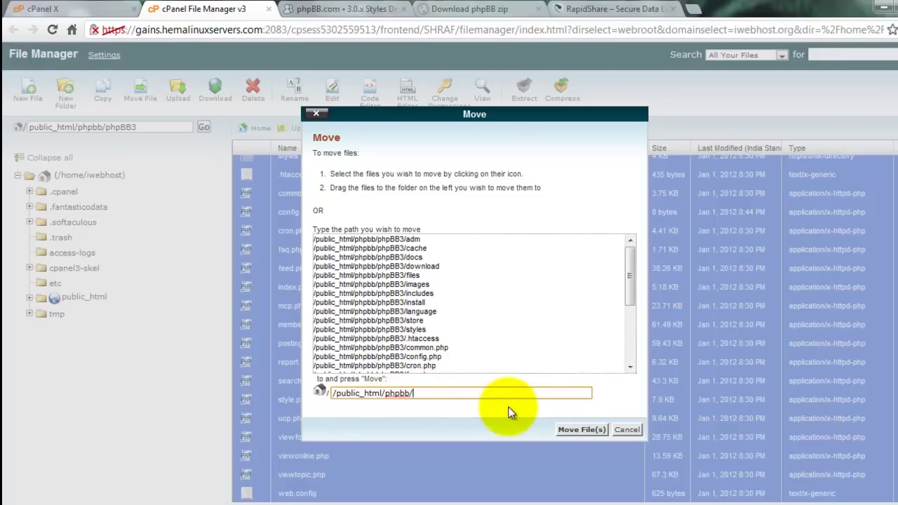
key(Return)
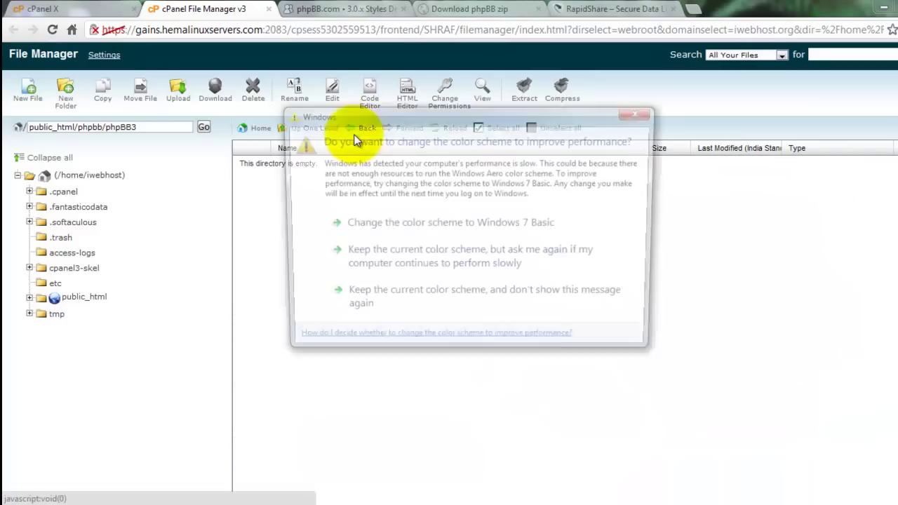
click(644, 118)
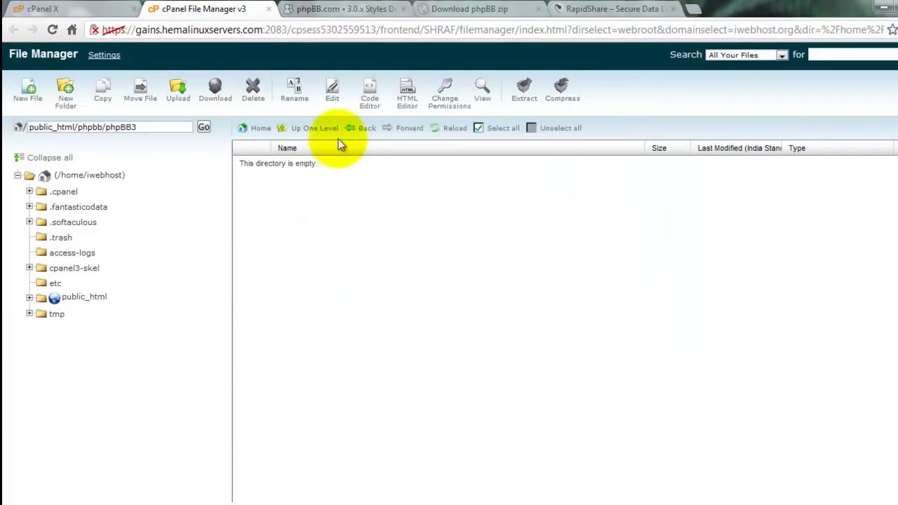
click(308, 128)
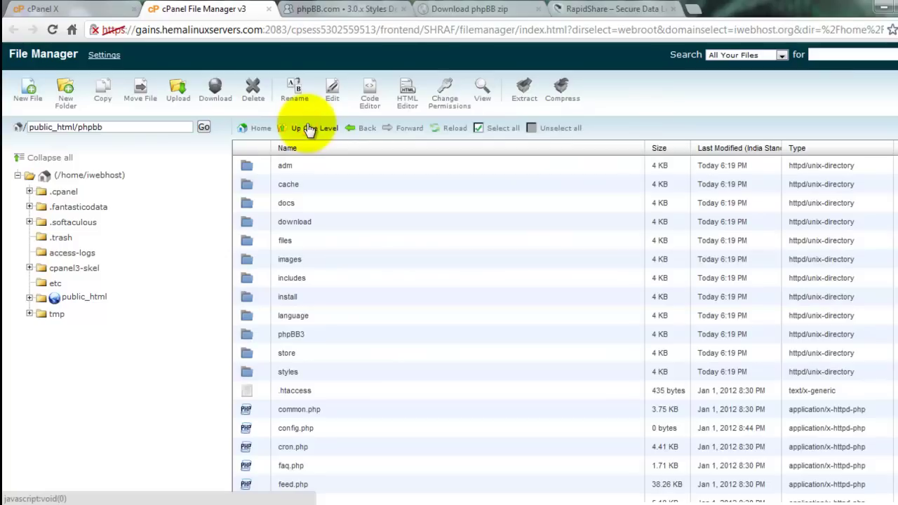
scroll(312, 328, down, 3)
scroll(314, 326, up, 3)
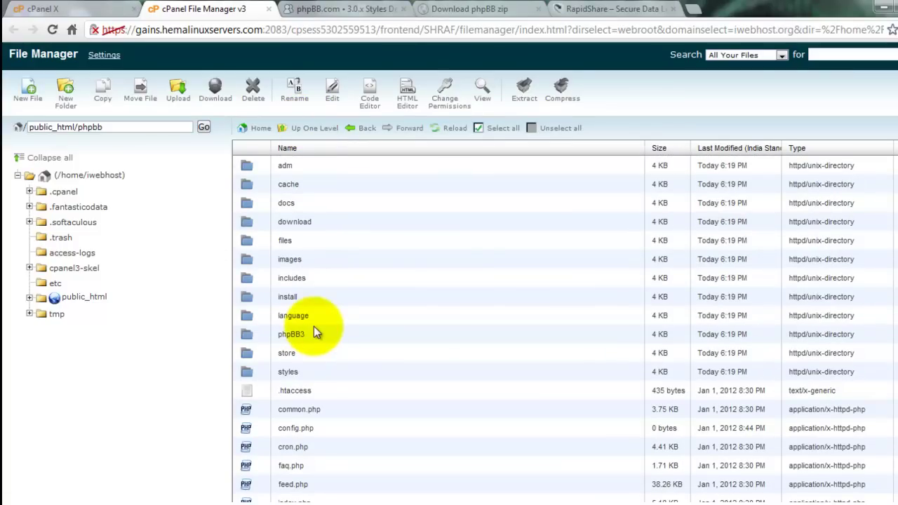
Step: Replace the phpBB.com tab's address with usrolanka.com/phpbb and load it
click(337, 9)
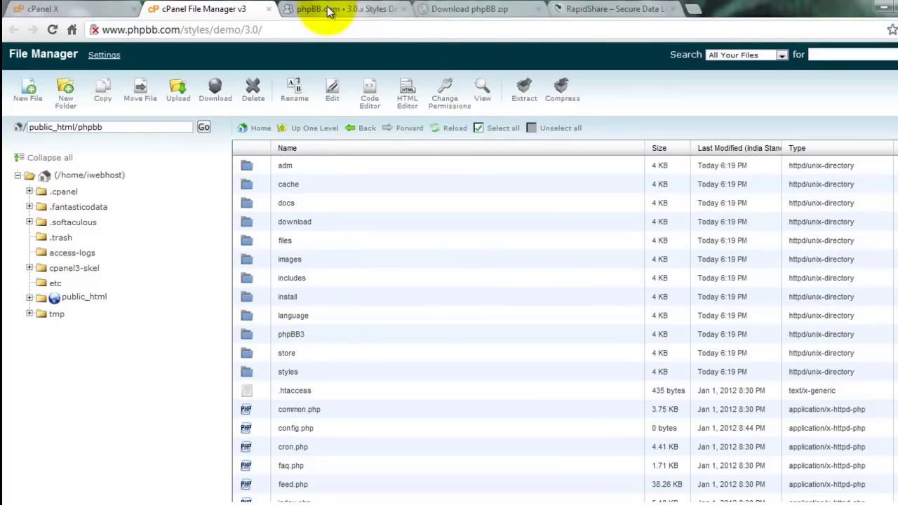
click(325, 29)
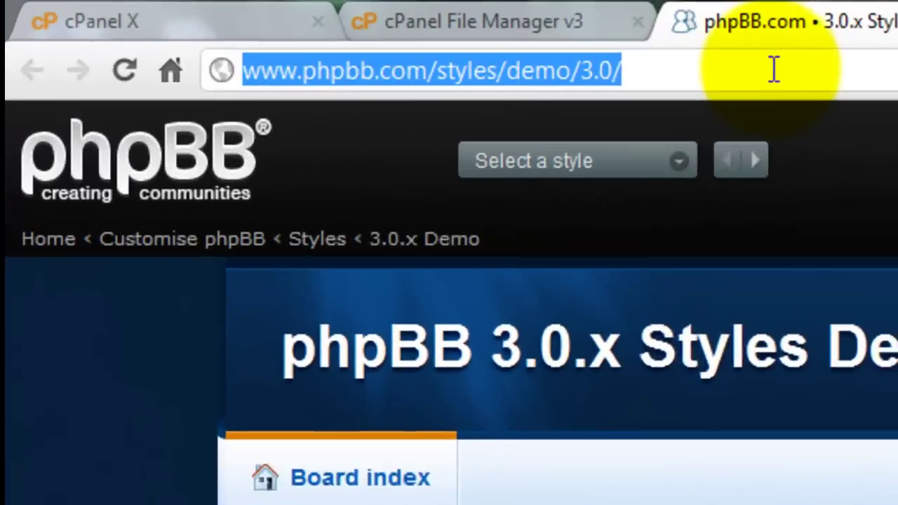
text(usrola)
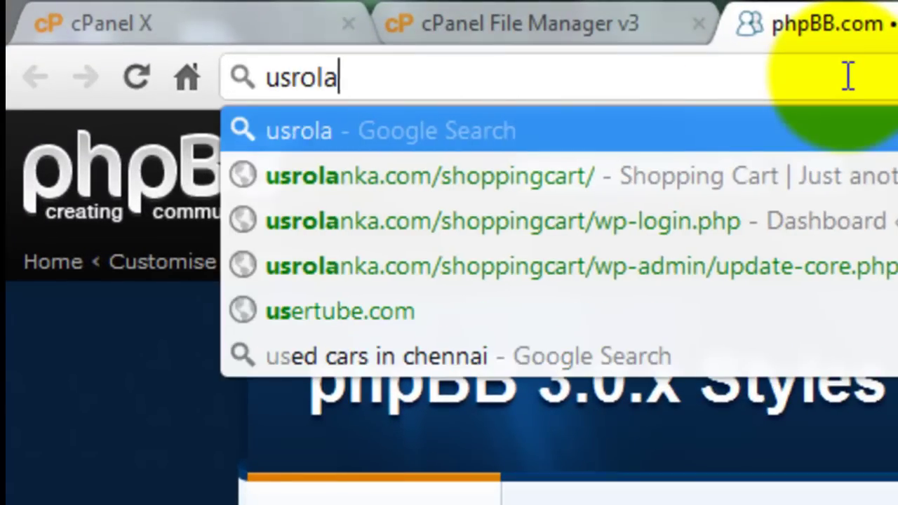
text(nka.)
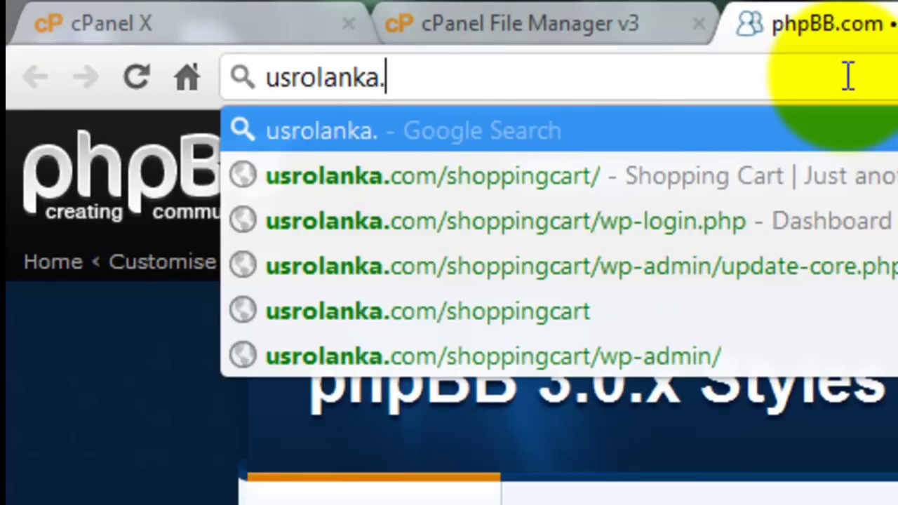
text(com/phph)
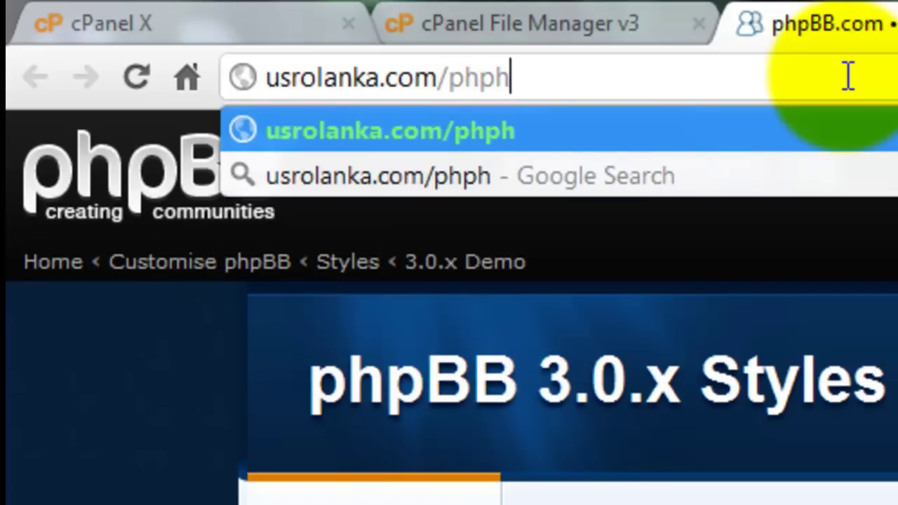
key(BackSpace)
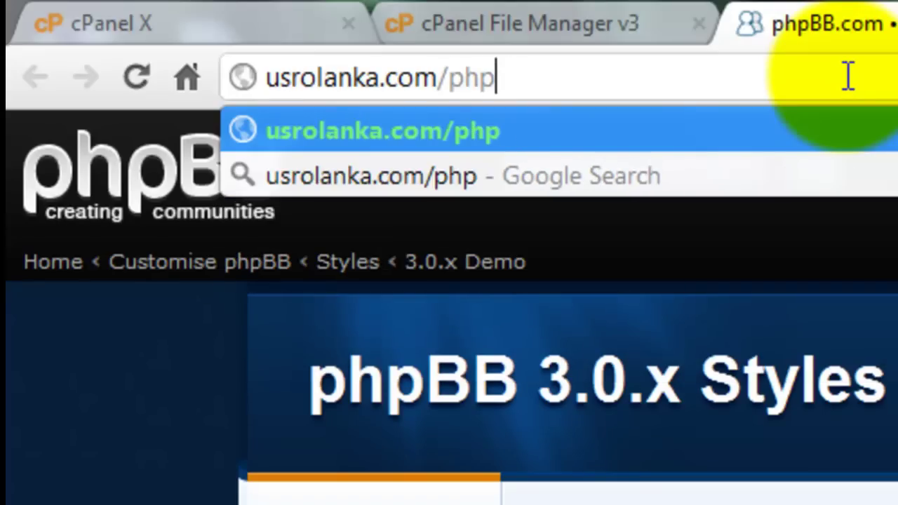
text(bb)
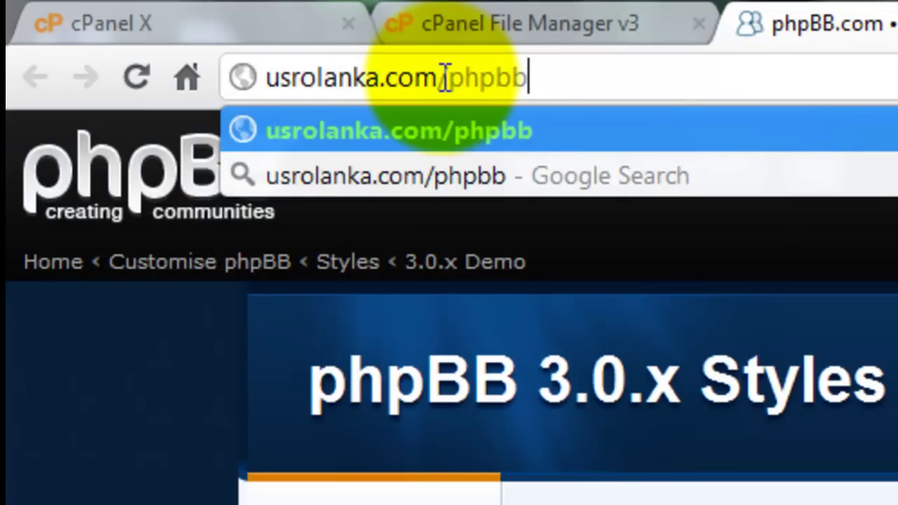
drag(444, 77, 555, 84)
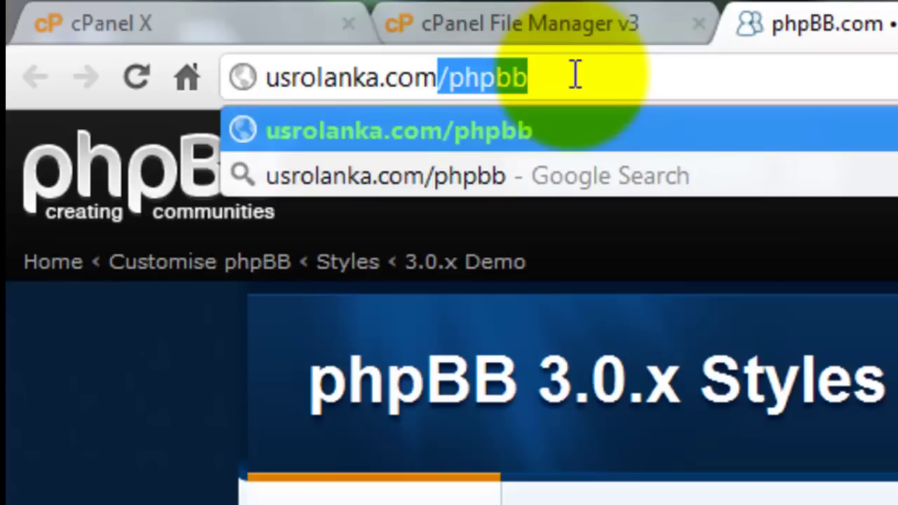
click(576, 75)
key(Return)
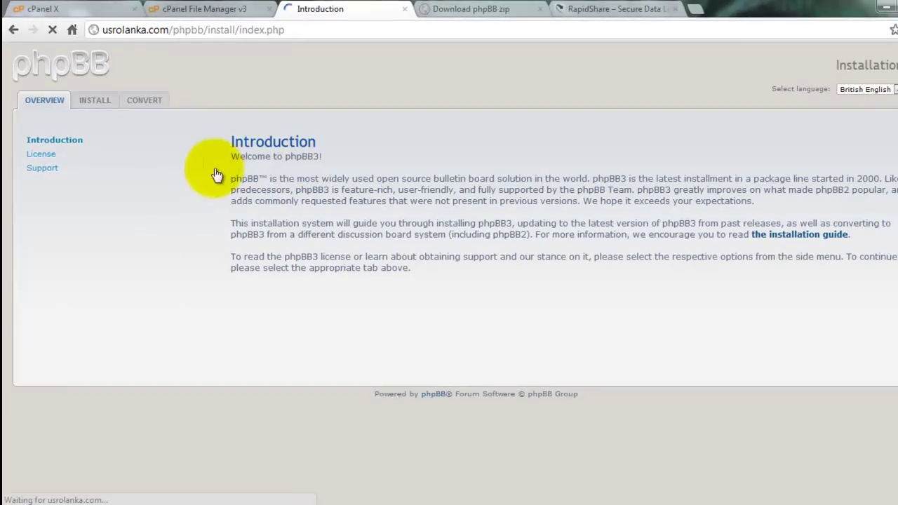
Step: Open the INSTALL tab and proceed from Welcome to Installation to the compatibility check
click(101, 102)
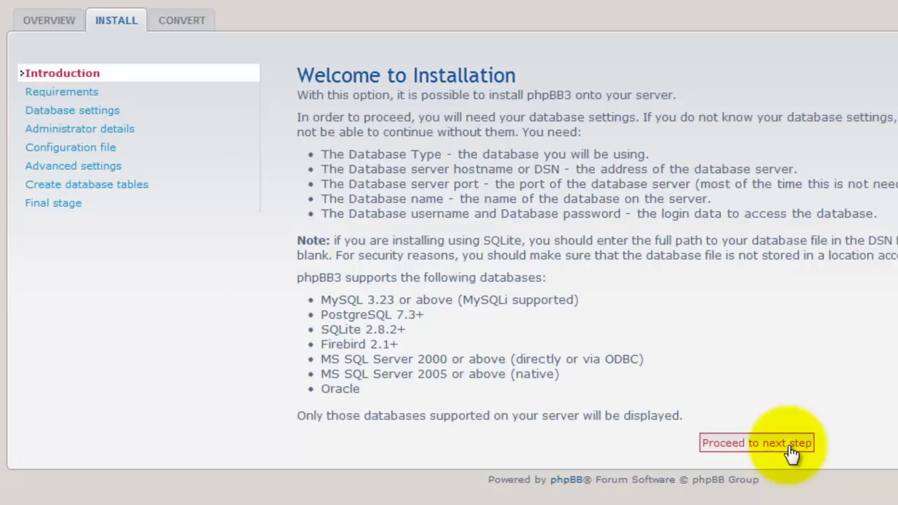
click(791, 449)
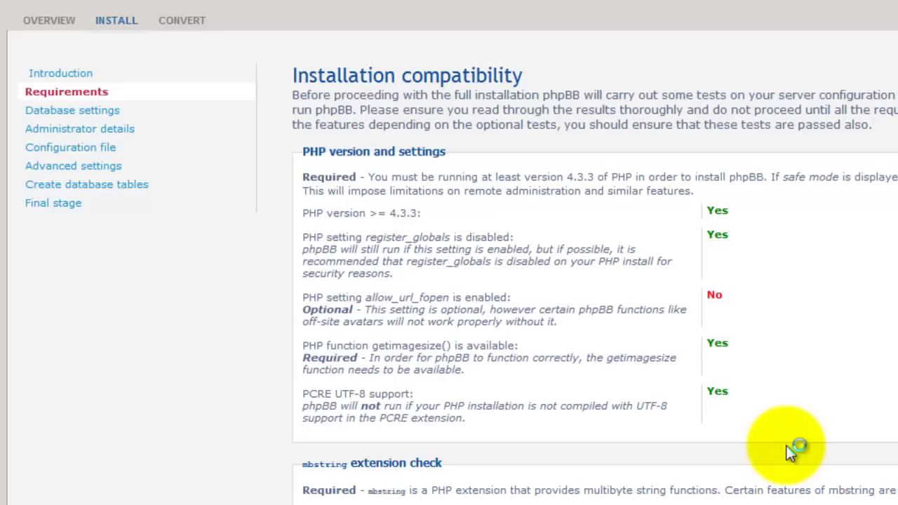
Step: Review the passed compatibility checks and click Start install
scroll(505, 295, down, 10)
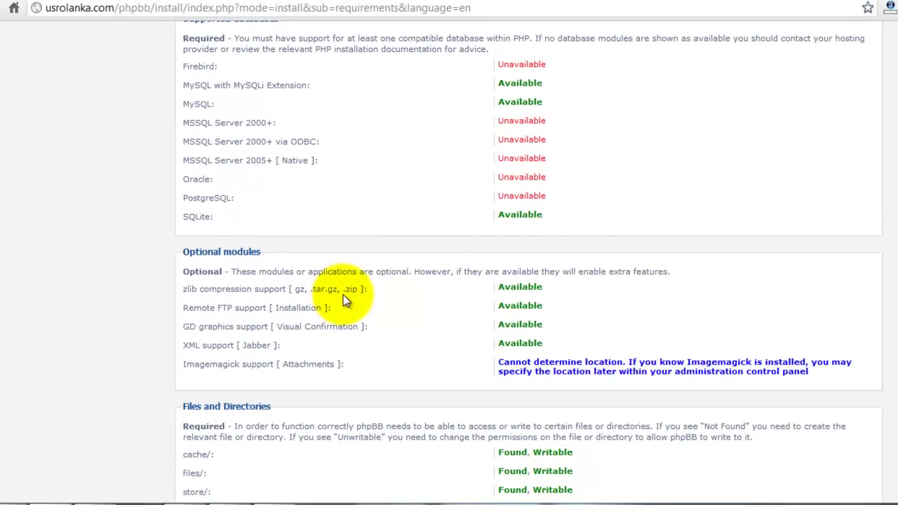
scroll(344, 299, down, 3)
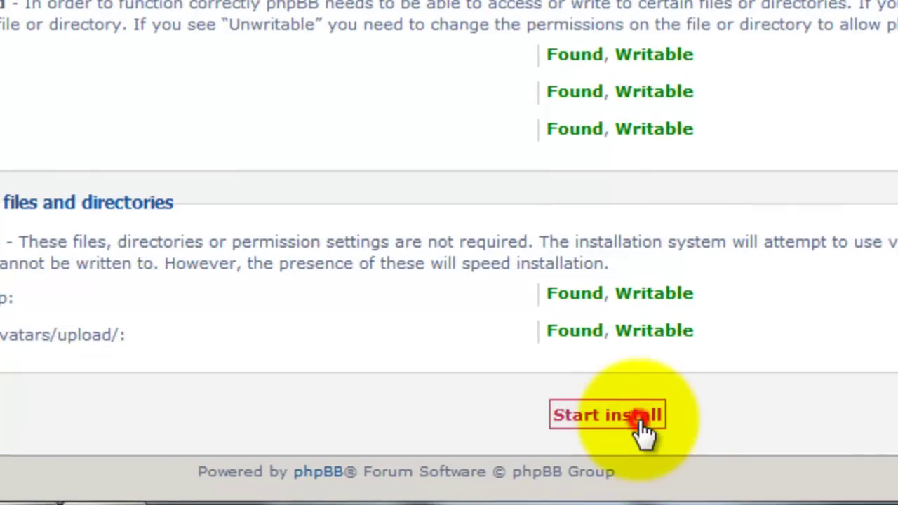
click(639, 420)
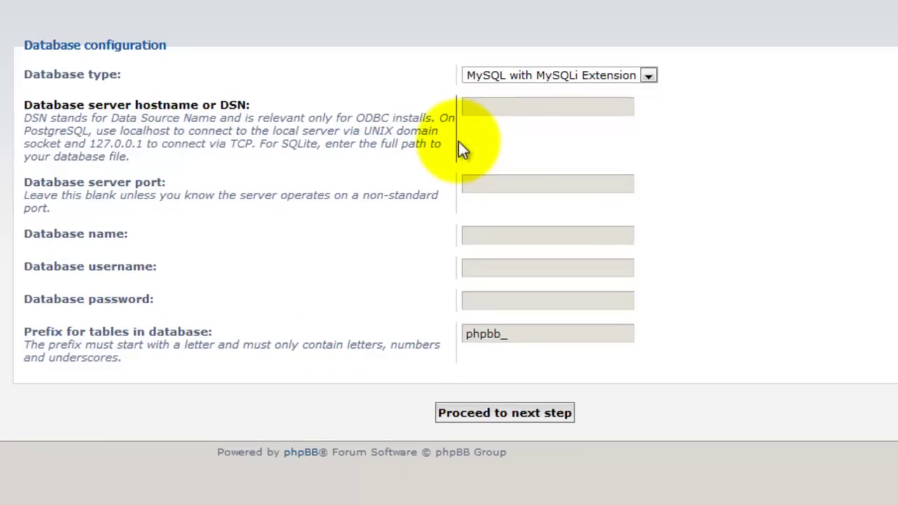
Step: Set hostname to localhost and keep database type MySQL with MySQLi Extension
click(490, 109)
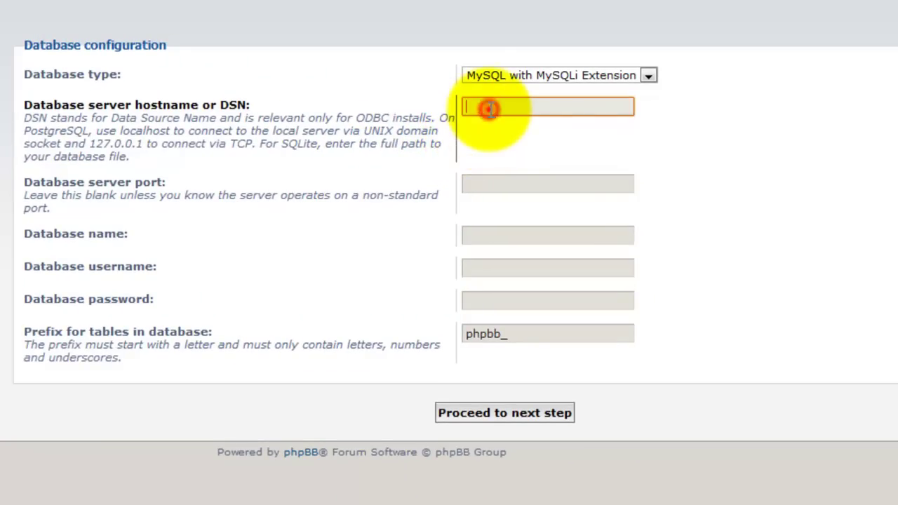
text(localhost)
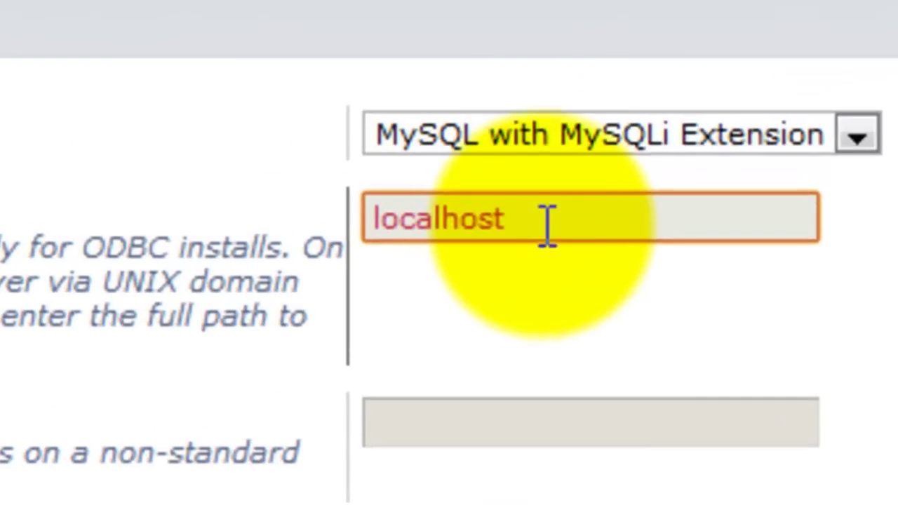
click(680, 110)
drag(532, 223, 354, 224)
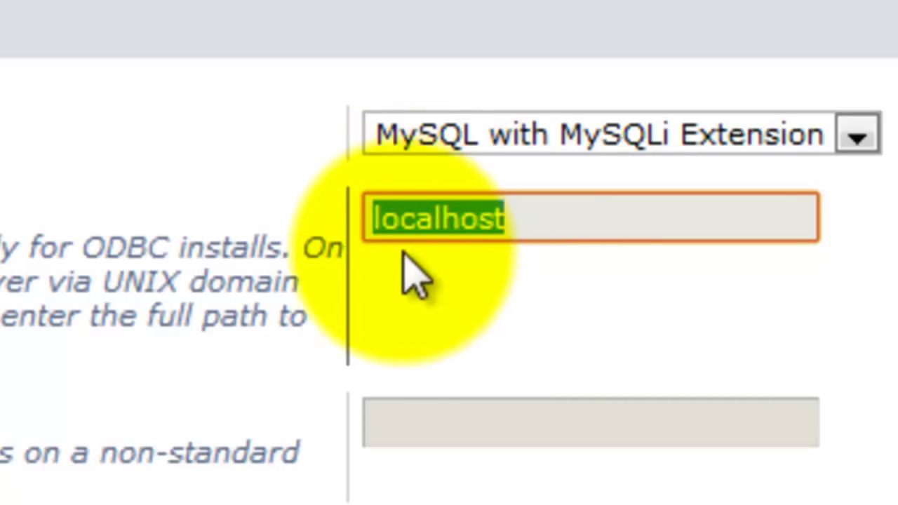
click(539, 134)
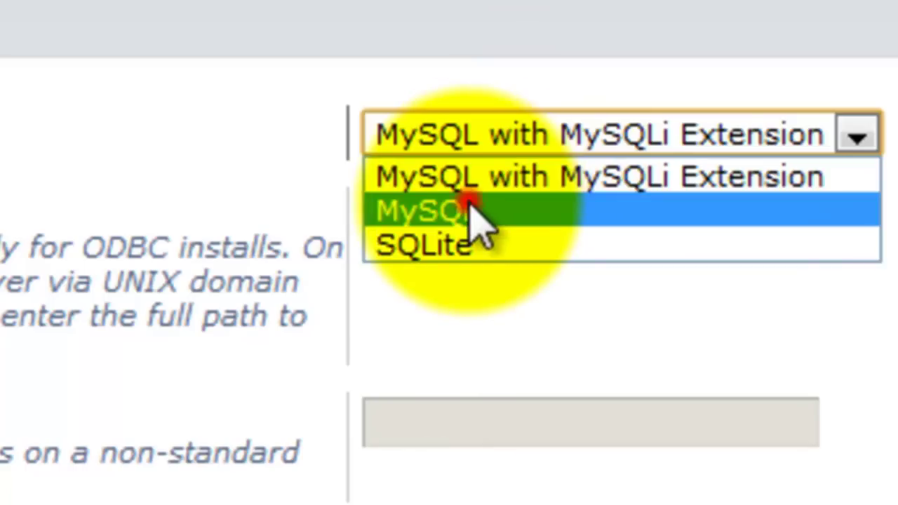
click(473, 210)
click(551, 136)
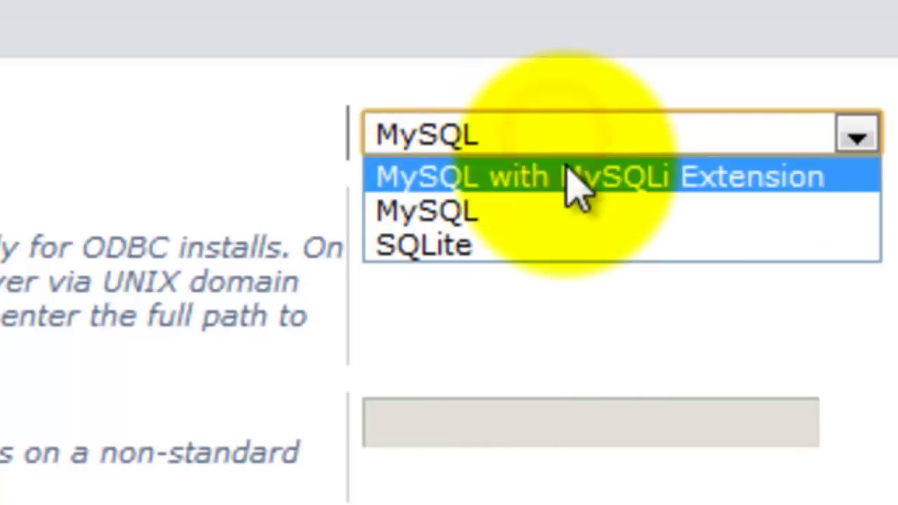
click(575, 184)
click(573, 215)
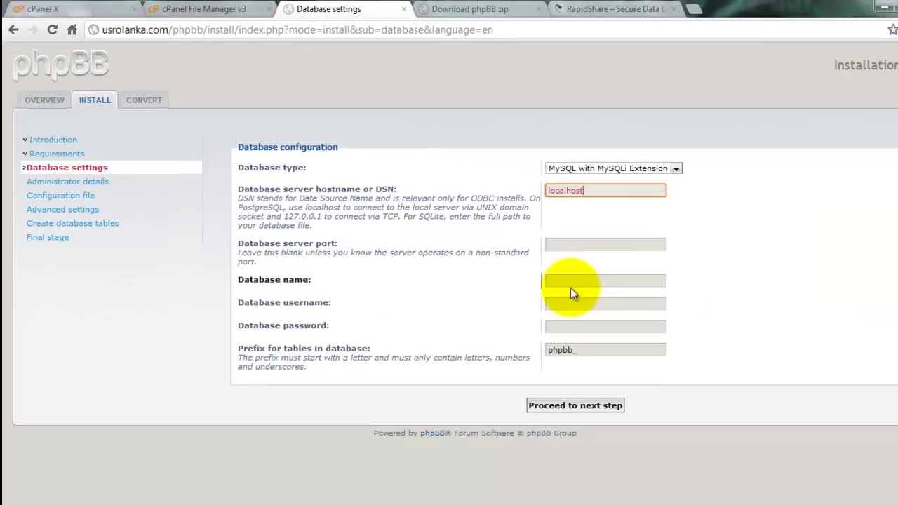
Step: Paste the database name from the notes into the Database name and Database username fields
key(alt+Tab)
drag(111, 112, 22, 112)
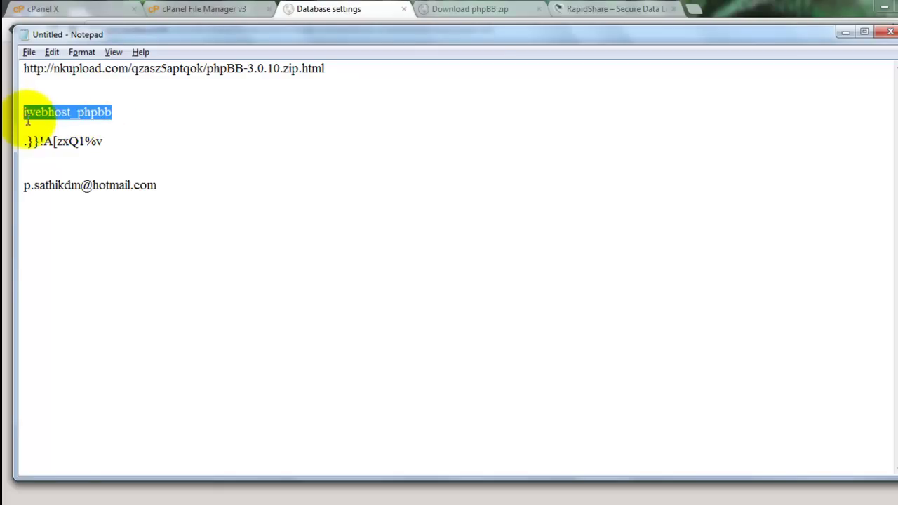
key(ctrl+c)
key(alt+Tab)
click(564, 245)
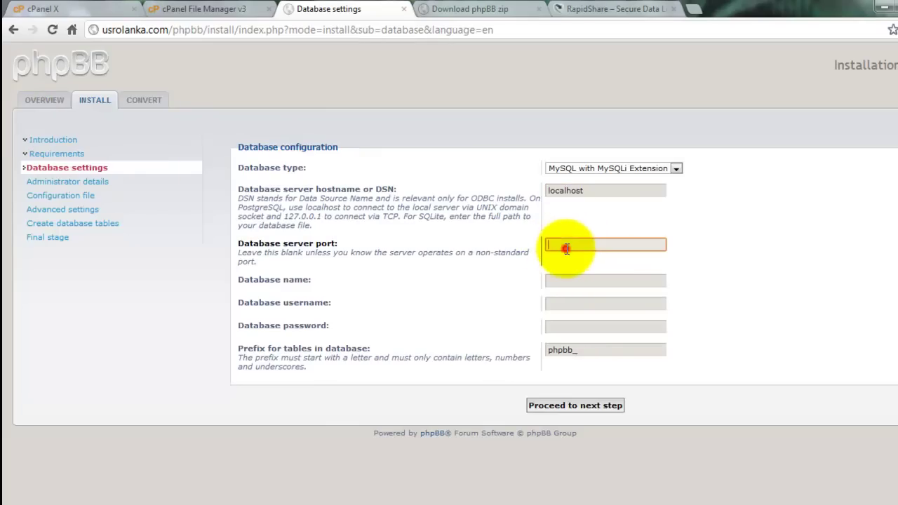
click(565, 281)
key(ctrl+v)
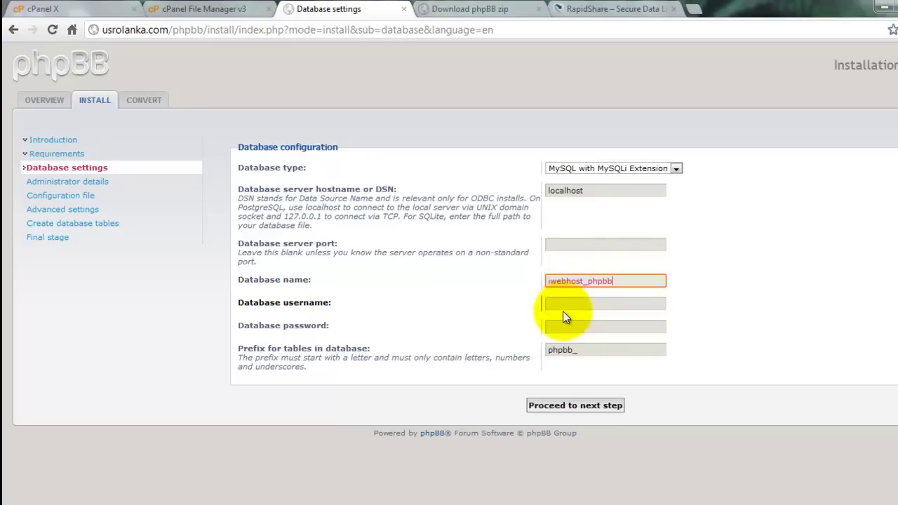
click(566, 307)
key(ctrl+v)
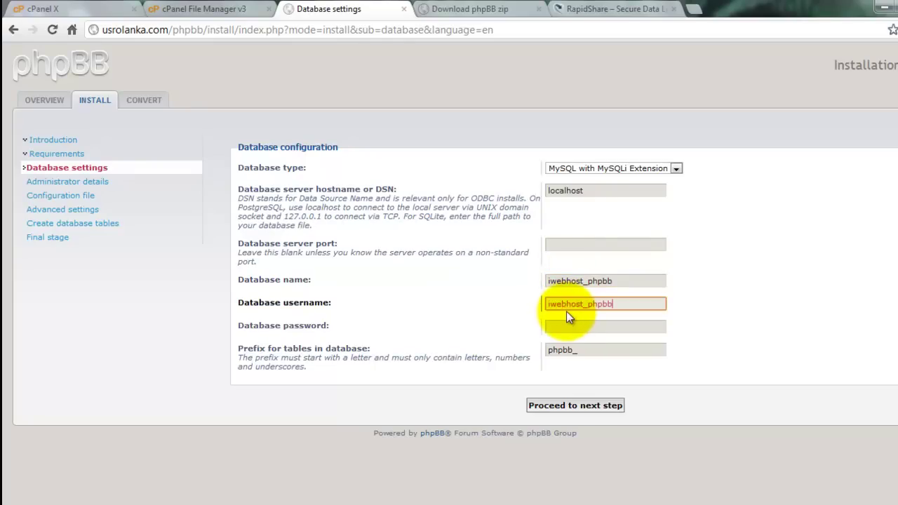
Step: Enter the database password from the notes, test the connection, and continue after success
click(155, 499)
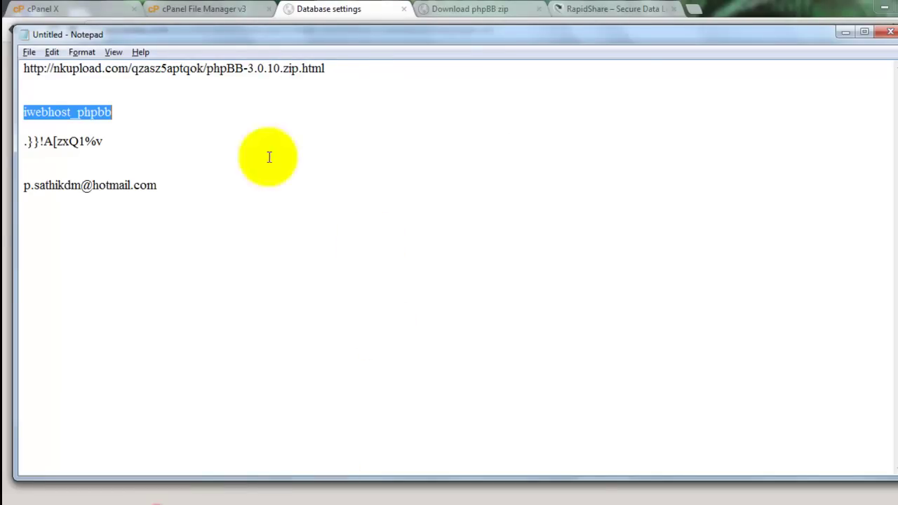
drag(103, 143, 21, 142)
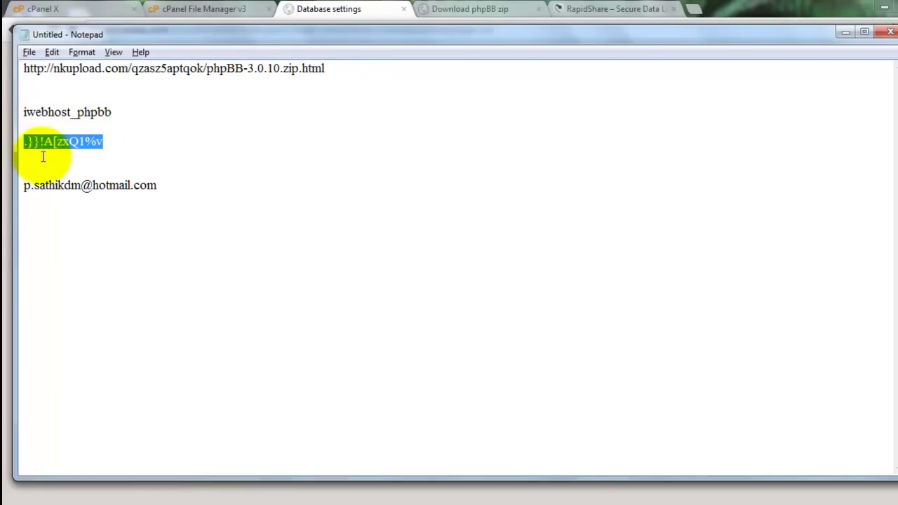
click(274, 496)
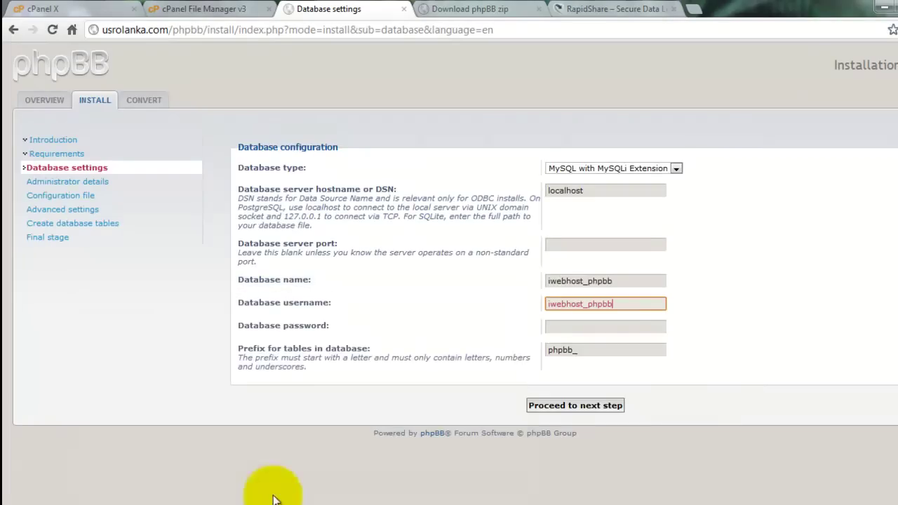
click(607, 326)
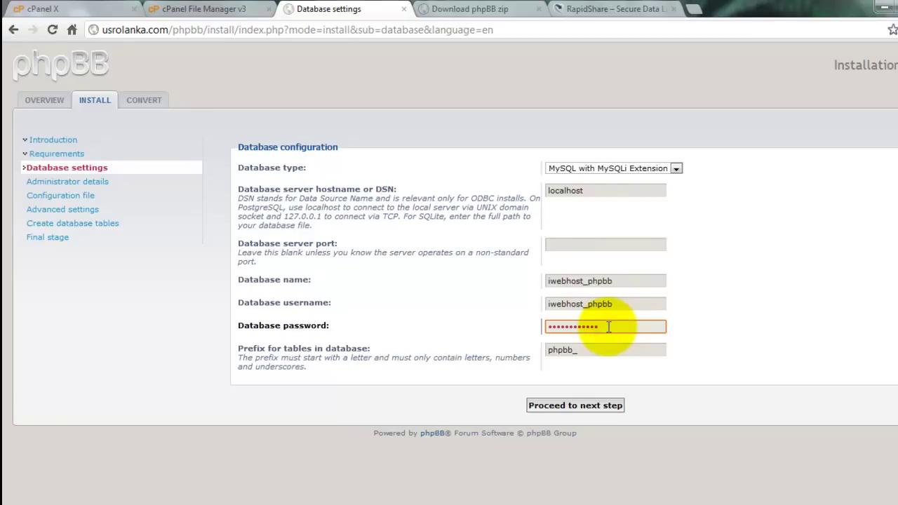
click(568, 410)
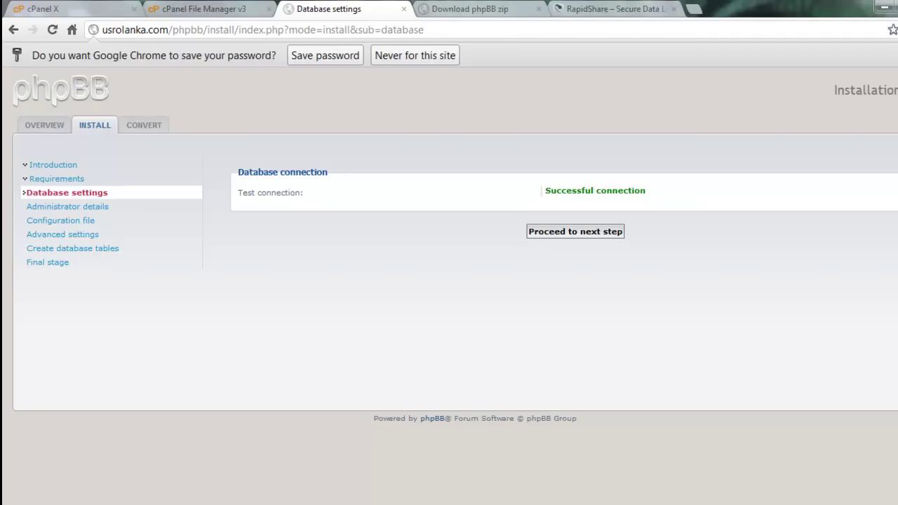
click(587, 209)
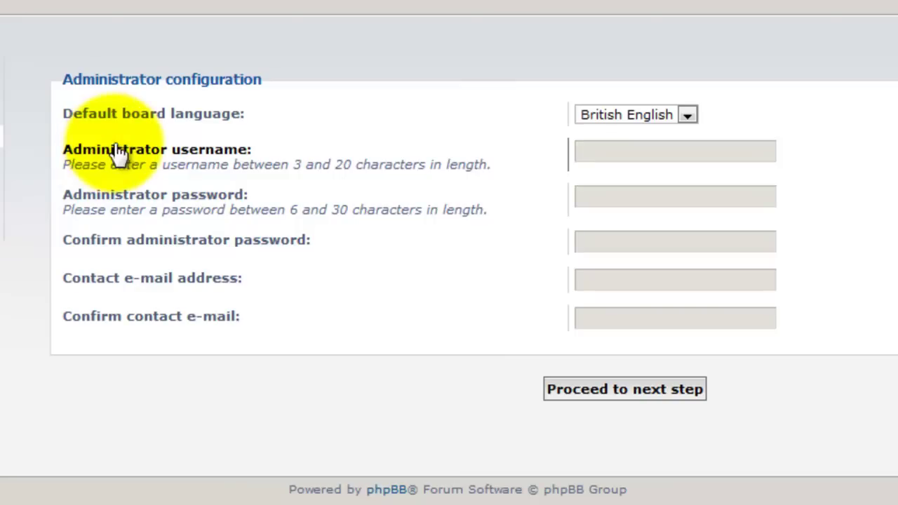
Step: Enter administrator username admin and the password with its confirmation
click(594, 150)
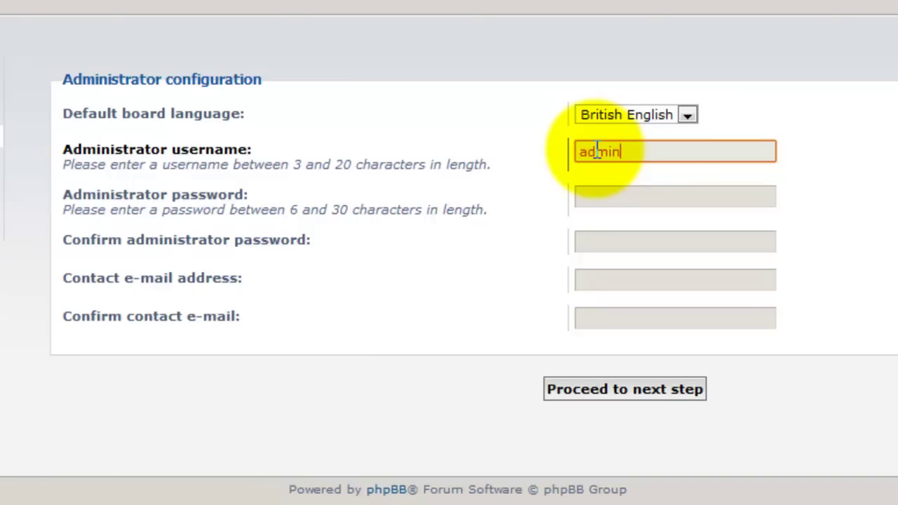
click(607, 196)
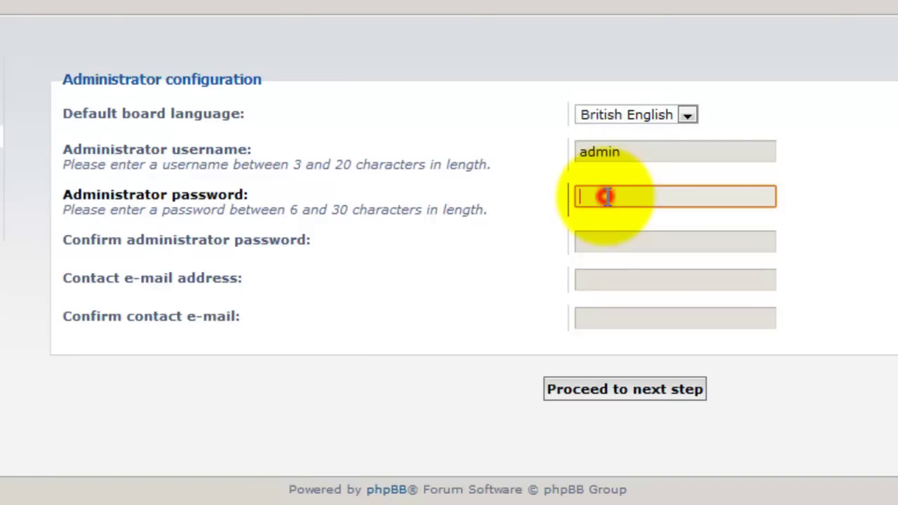
double_click(607, 197)
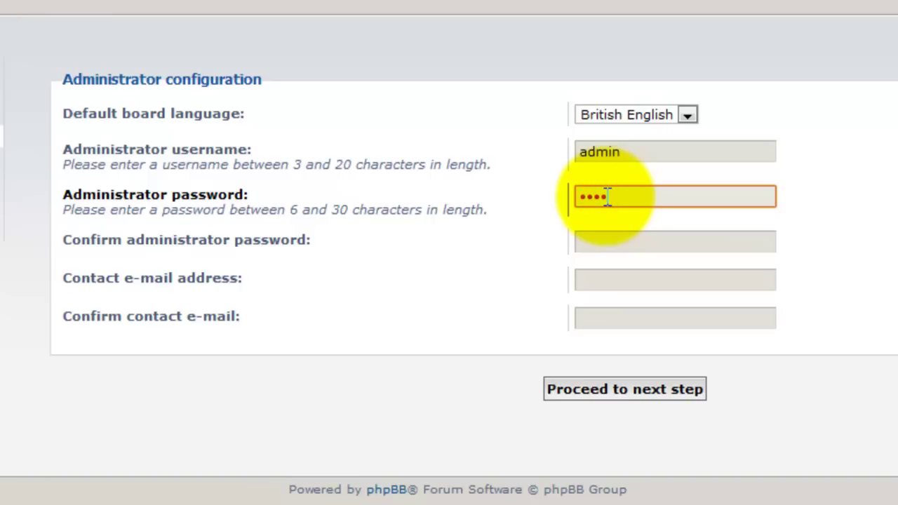
click(602, 240)
text(1)
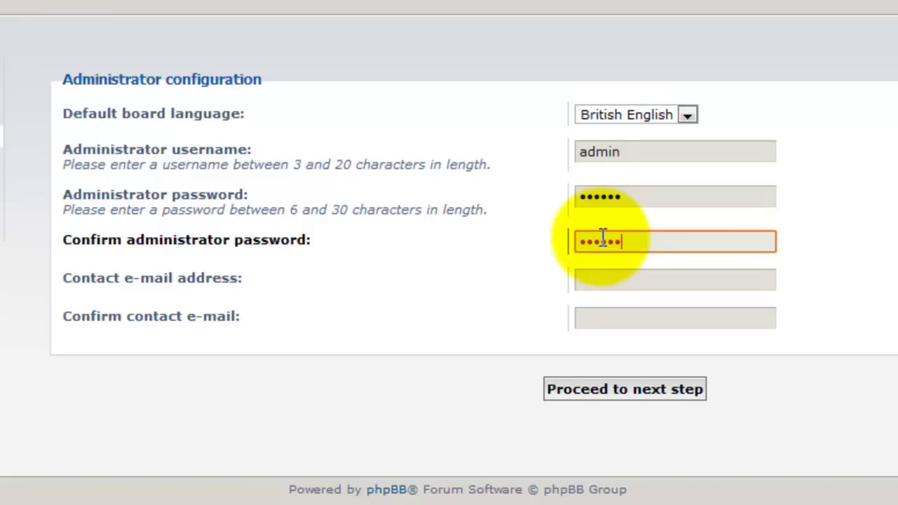
Step: Paste the contact e-mail from the notes into both e-mail fields and submit
click(600, 279)
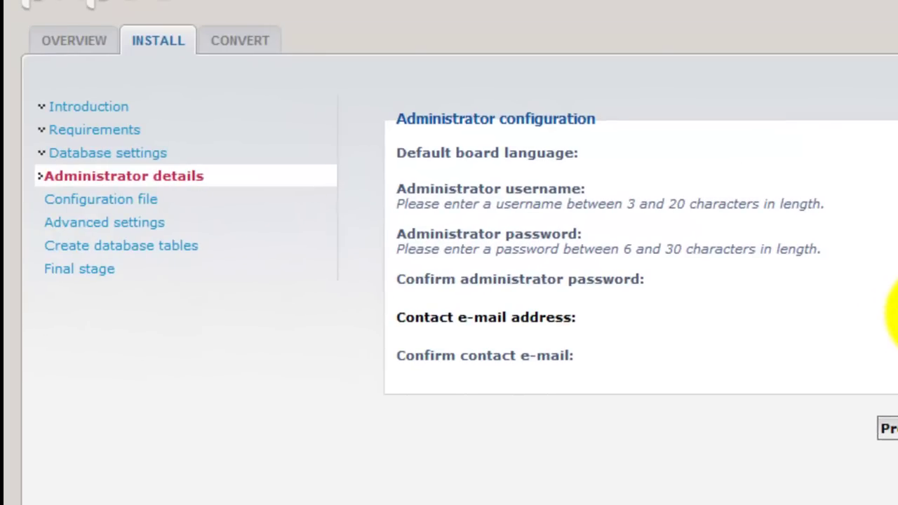
key(alt+Tab)
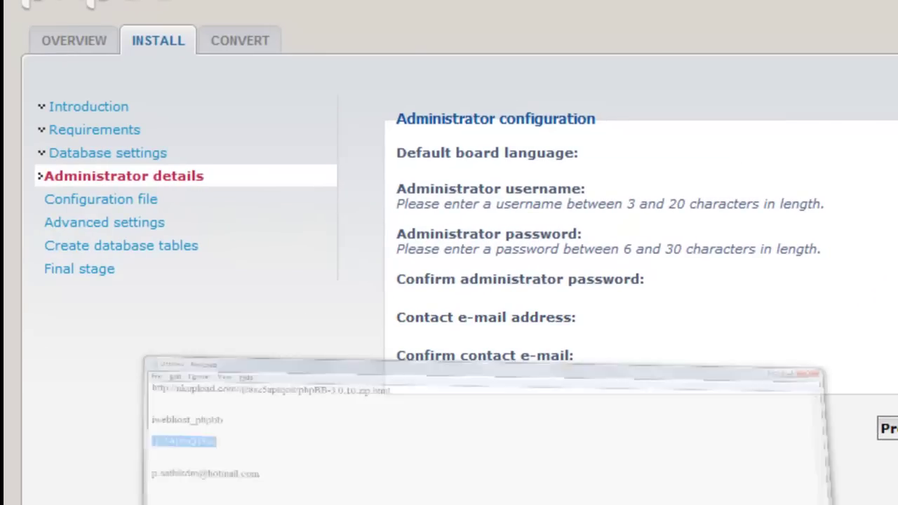
drag(39, 184, 261, 183)
key(ctrl+c)
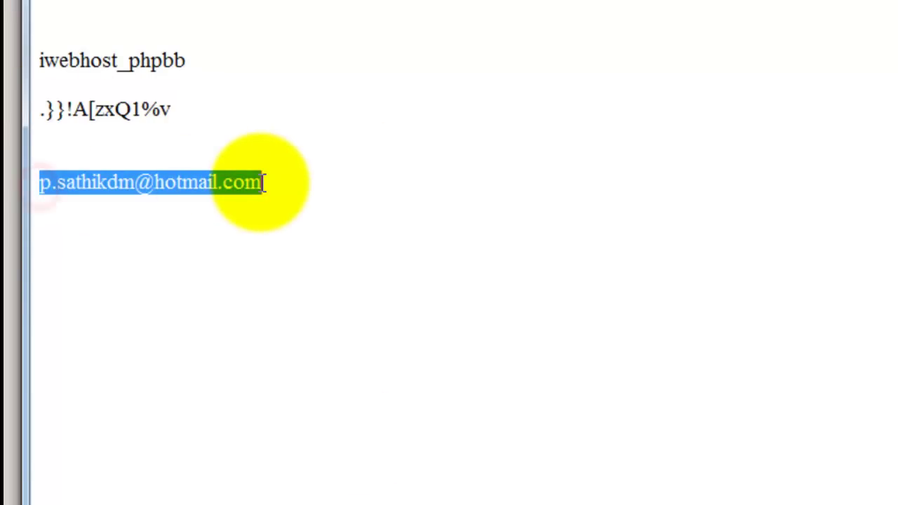
key(alt+Tab)
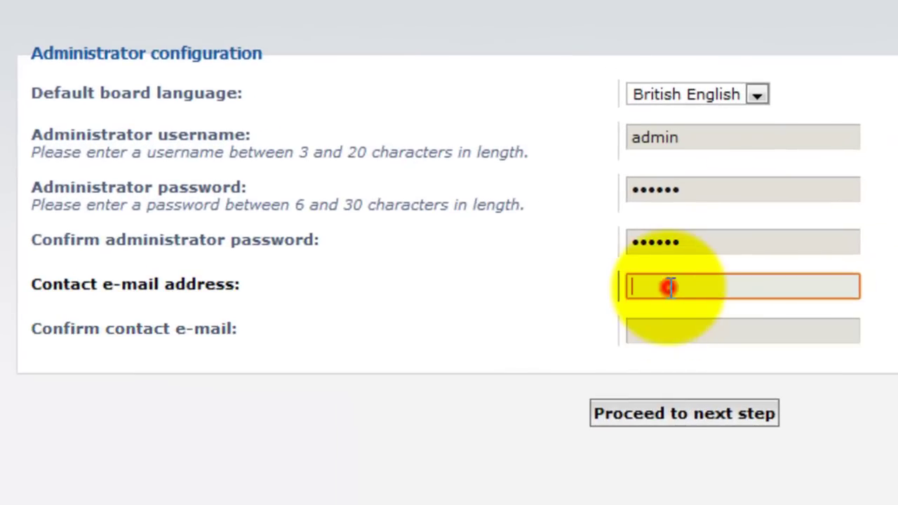
click(670, 286)
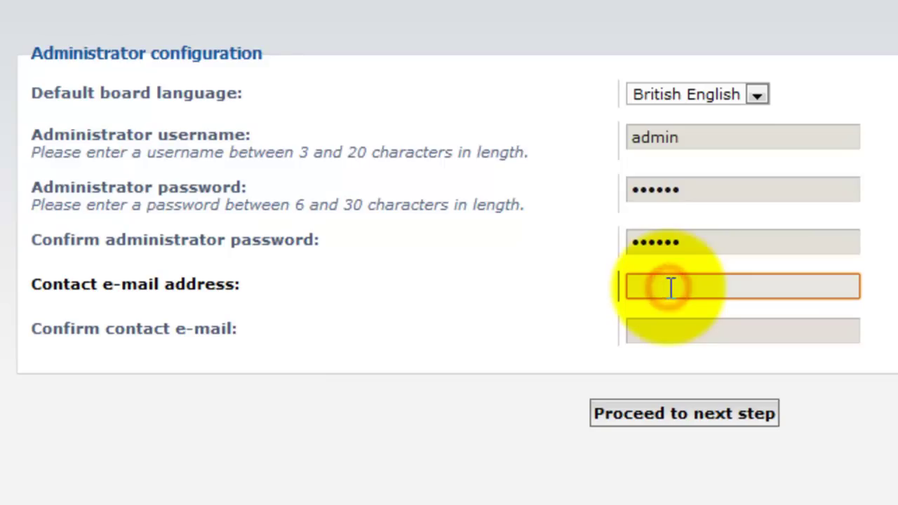
key(ctrl+v)
click(675, 328)
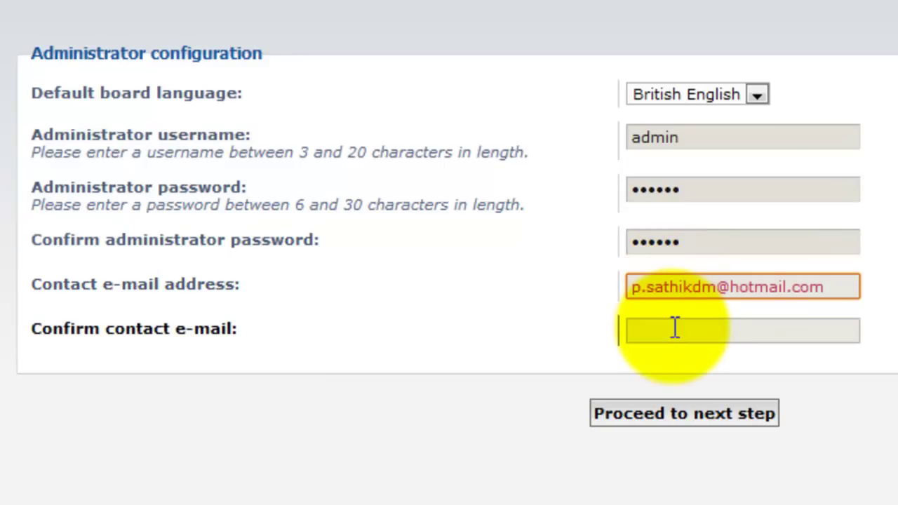
click(674, 328)
key(ctrl+v)
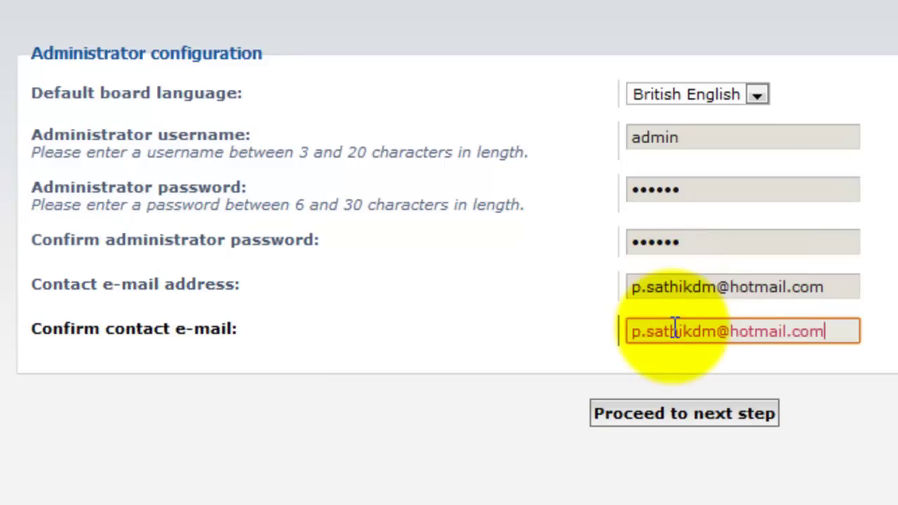
click(708, 419)
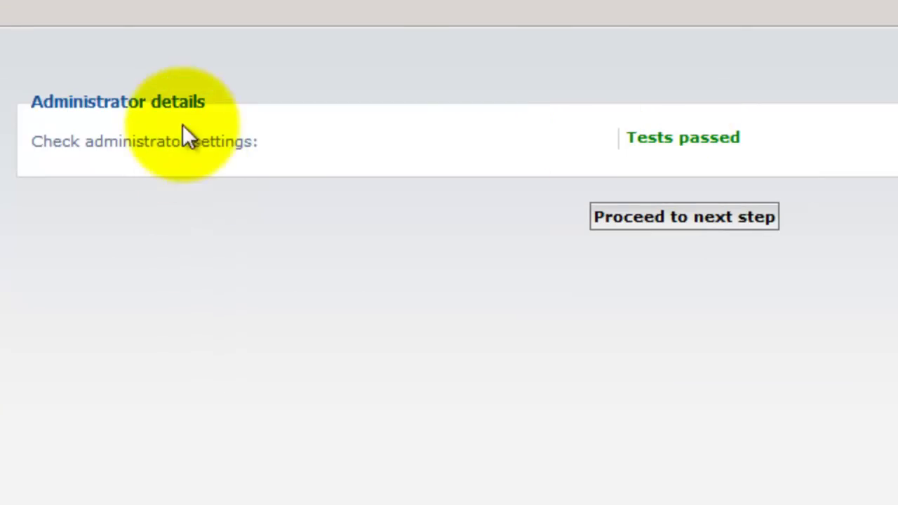
Step: Proceed through config file, default advanced settings and table creation, then log in to ACP
click(661, 216)
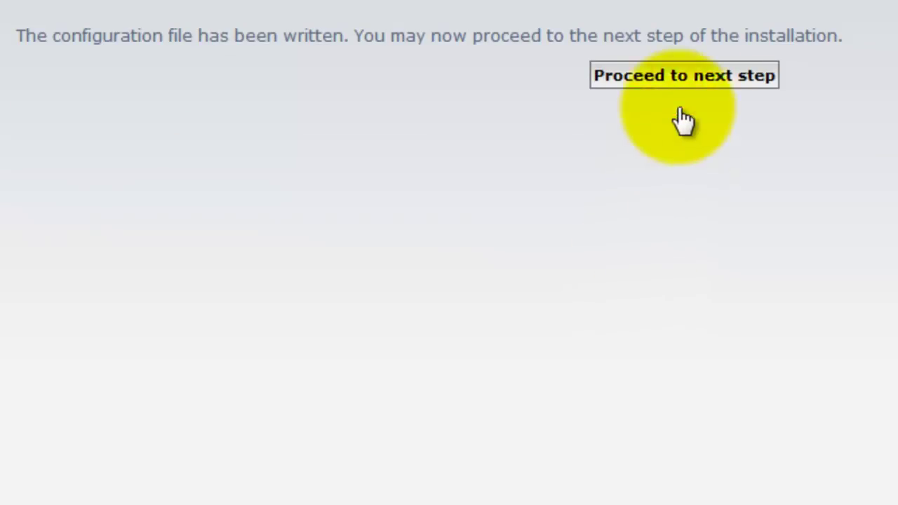
click(684, 79)
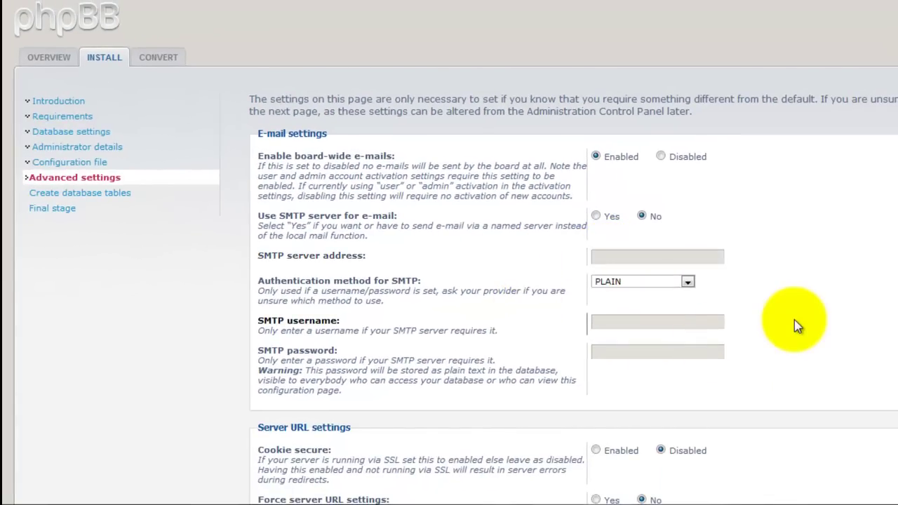
scroll(794, 319, down, 5)
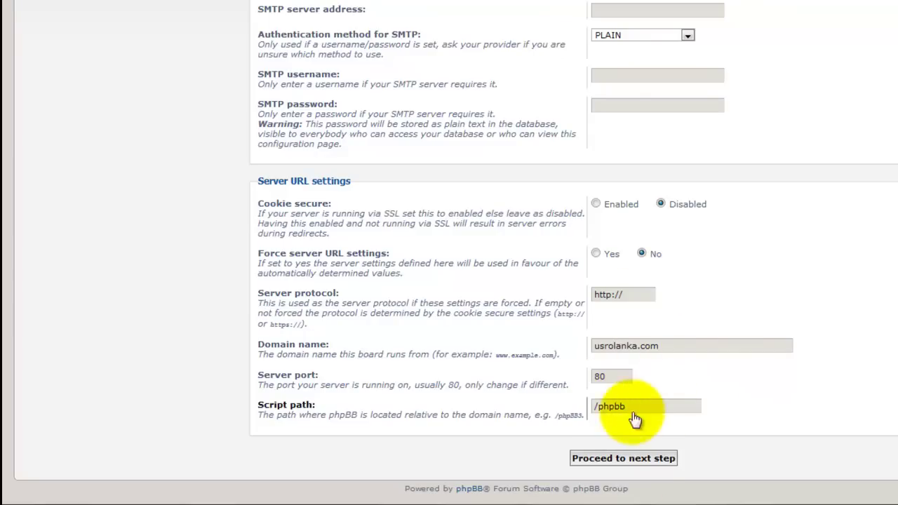
click(637, 463)
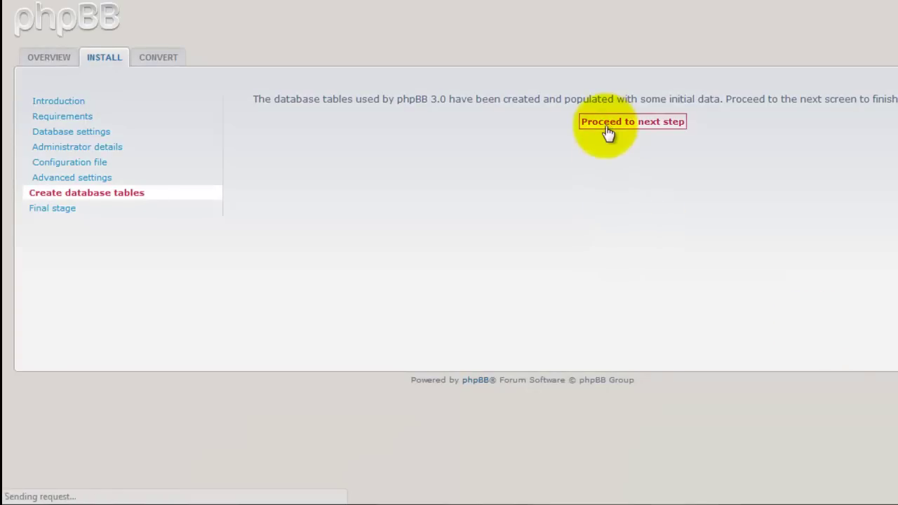
click(608, 126)
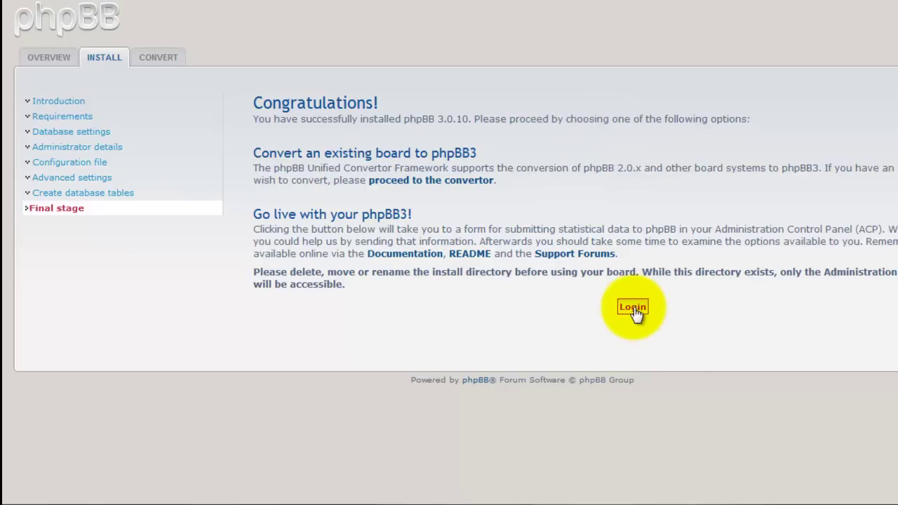
click(633, 313)
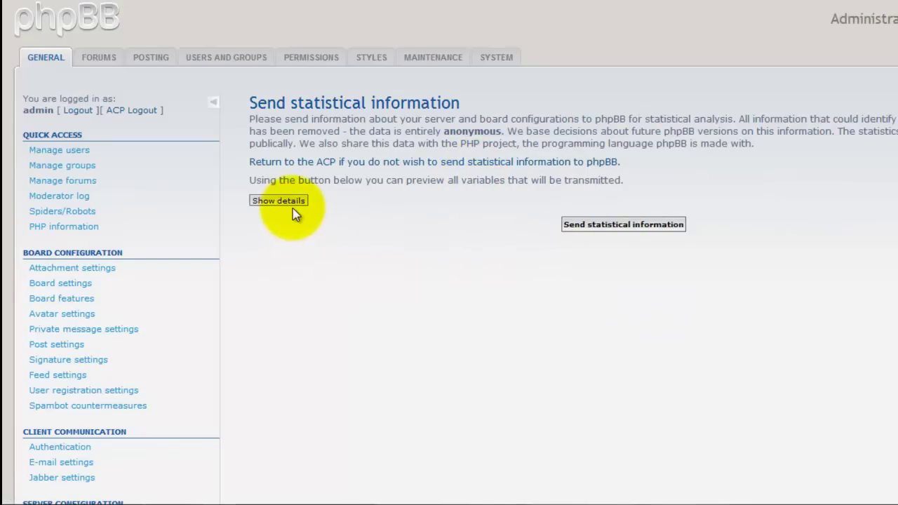
Step: Decline the Skype call and focus the message box in the hosting provider chat
click(636, 247)
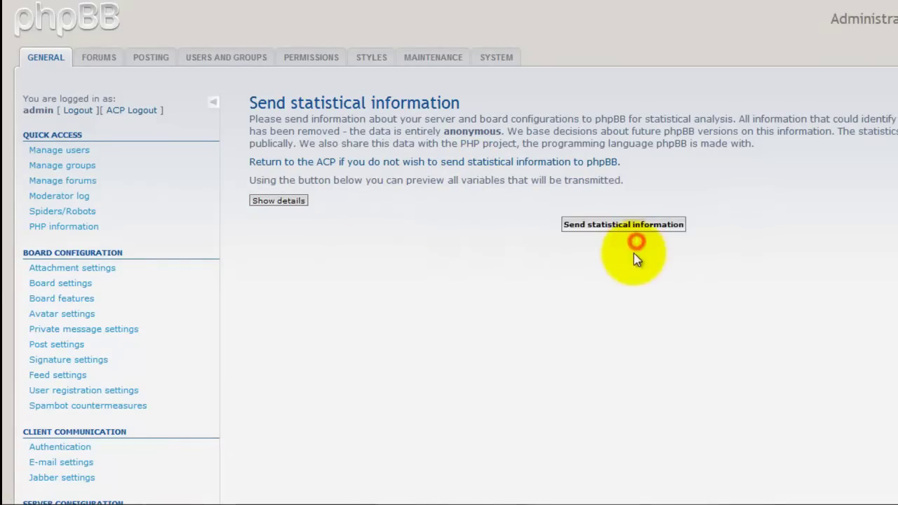
click(313, 500)
click(463, 476)
Step: Send the reply 'one minute' in Skype, then select the heading text in the phpBB ACP
text(one)
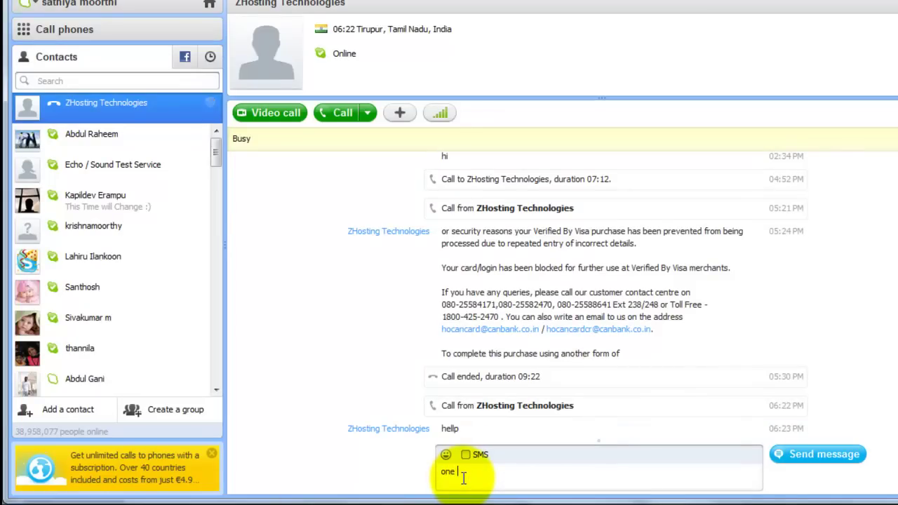
key(Return)
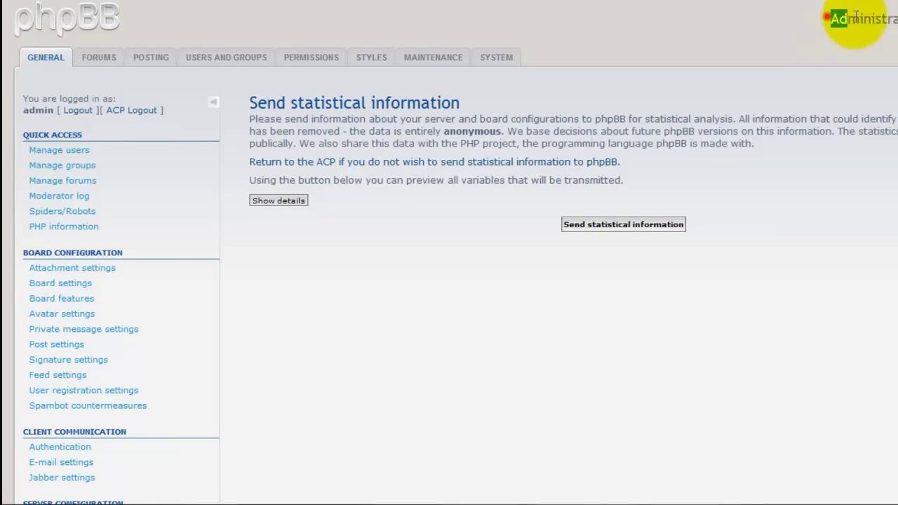
triple_click(825, 15)
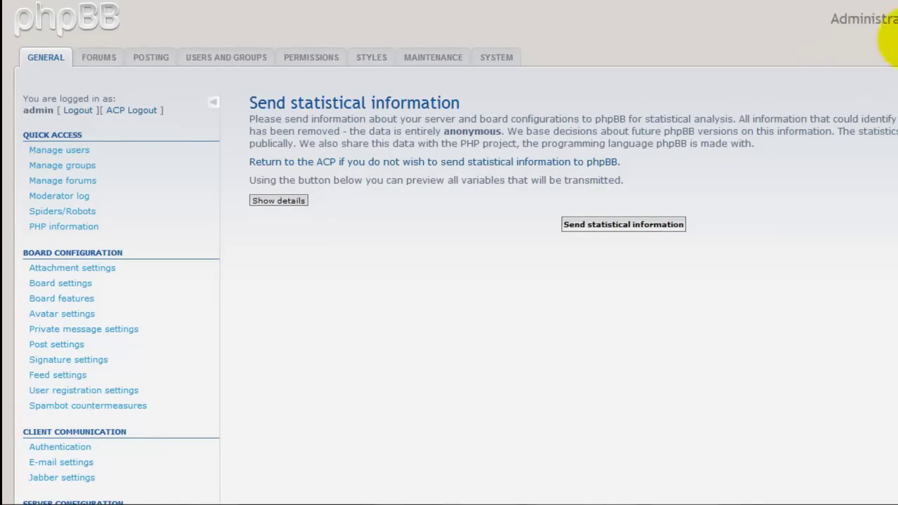